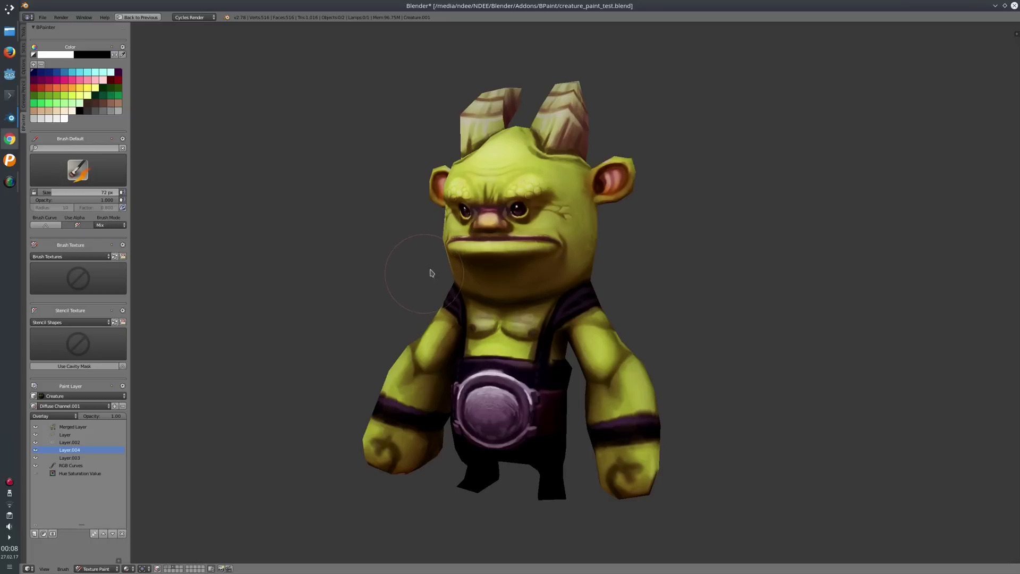
Select the paint layer named Layer and blur around the creature's eye with Brush Blur at a reduced opacity
{"action": "mouse_move", "coordinate": [411, 267]}
{"action": "middle_mouse_down"}
{"action": "mouse_move", "coordinate": [368, 267]}
{"action": "mouse_move", "coordinate": [395, 272]}
{"action": "middle_mouse_up"}
{"action": "key", "text": "KP_1"}
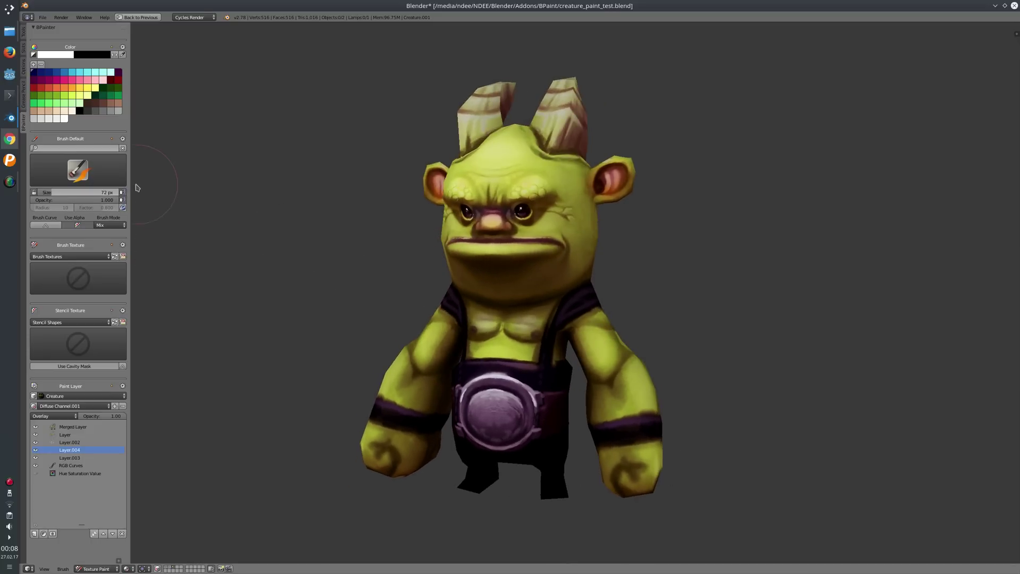
{"action": "left_click", "coordinate": [93, 183]}
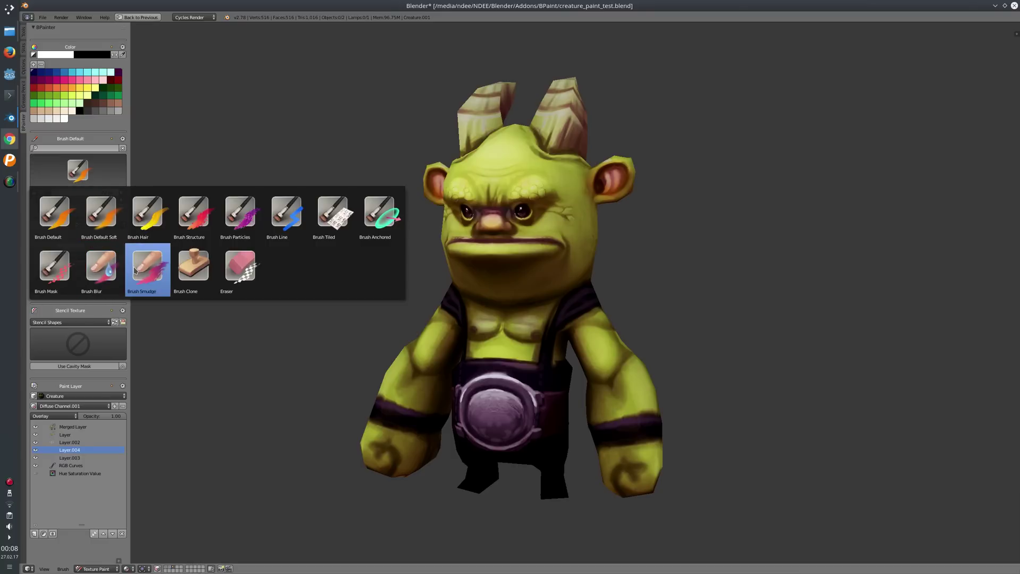
{"action": "left_click", "coordinate": [103, 274]}
{"action": "left_click", "coordinate": [68, 437]}
{"action": "scroll", "coordinate": [513, 212], "scroll_direction": "up", "scroll_amount": 4}
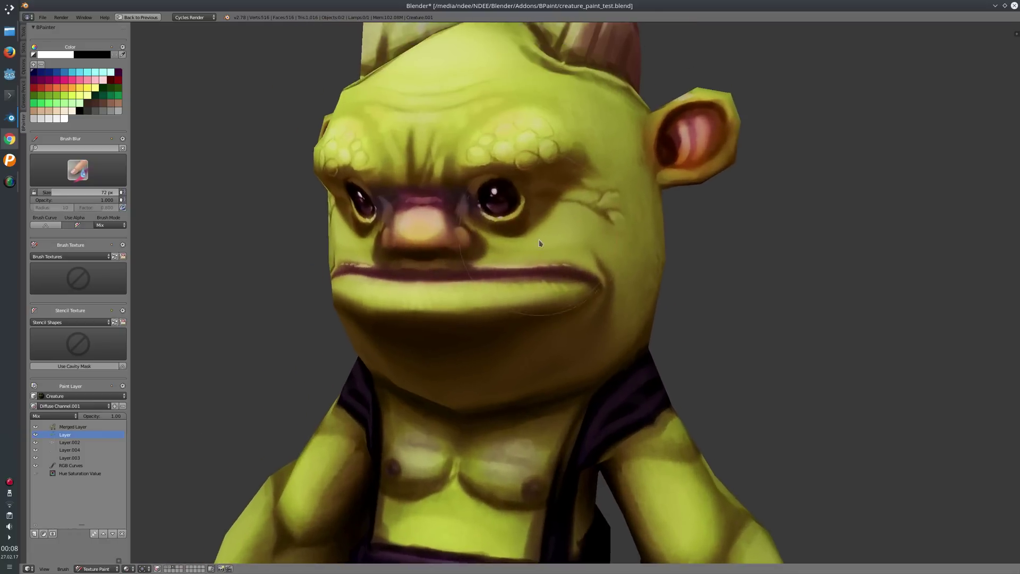
{"action": "mouse_move", "coordinate": [498, 224]}
{"action": "left_mouse_down"}
{"action": "mouse_move", "coordinate": [517, 208]}
{"action": "mouse_move", "coordinate": [510, 201]}
{"action": "mouse_move", "coordinate": [503, 213]}
{"action": "left_mouse_up"}
{"action": "middle_click_drag", "start_coordinate": [504, 213], "coordinate": [490, 174], "text": "ctrl"}
{"action": "key", "text": "shift+f"}
{"action": "left_click", "coordinate": [454, 165]}
{"action": "left_click_drag", "start_coordinate": [485, 208], "coordinate": [495, 202], "text": "ctrl"}
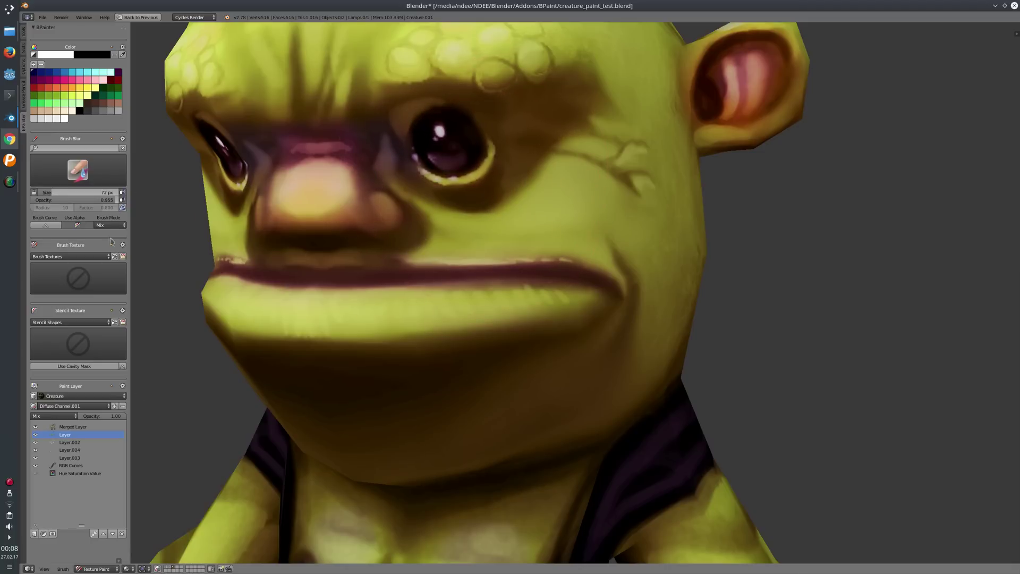
Try smudging the creature's eye with Brush Smudge at a size of 37 px
{"action": "key", "text": "f"}
{"action": "left_click", "coordinate": [427, 147]}
{"action": "left_click", "coordinate": [77, 170]}
{"action": "left_click", "coordinate": [145, 263]}
{"action": "mouse_move", "coordinate": [479, 179]}
{"action": "left_mouse_down"}
{"action": "mouse_move", "coordinate": [428, 171]}
{"action": "mouse_move", "coordinate": [454, 121]}
{"action": "left_mouse_up"}
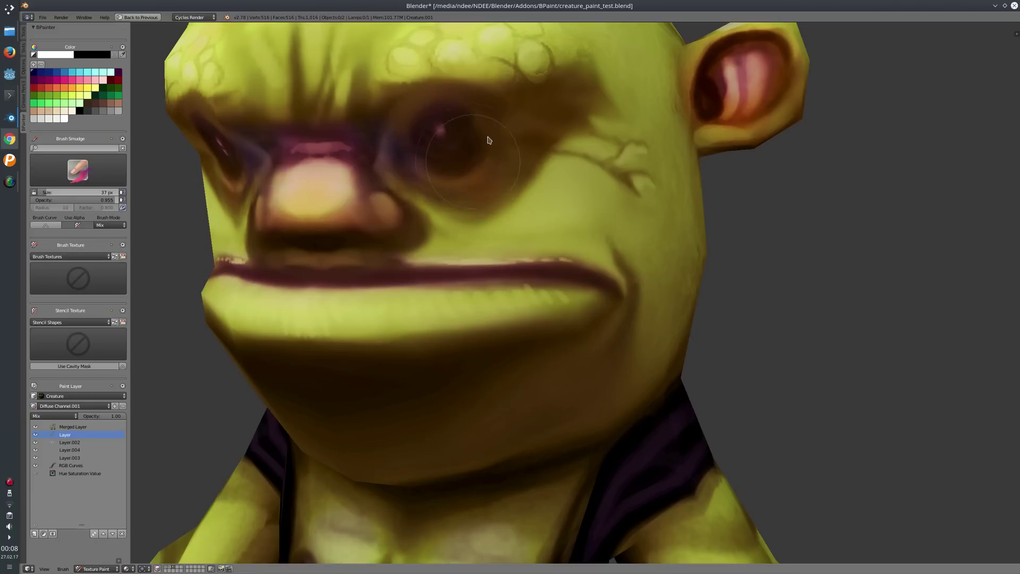
Undo the smudging on the creature's eye
{"action": "scroll", "coordinate": [471, 232], "scroll_direction": "down", "scroll_amount": 5}
{"action": "mouse_move", "coordinate": [495, 252]}
{"action": "middle_mouse_down"}
{"action": "mouse_move", "coordinate": [502, 235]}
{"action": "mouse_move", "coordinate": [501, 248]}
{"action": "middle_mouse_up"}
{"action": "key", "text": "ctrl+z"}
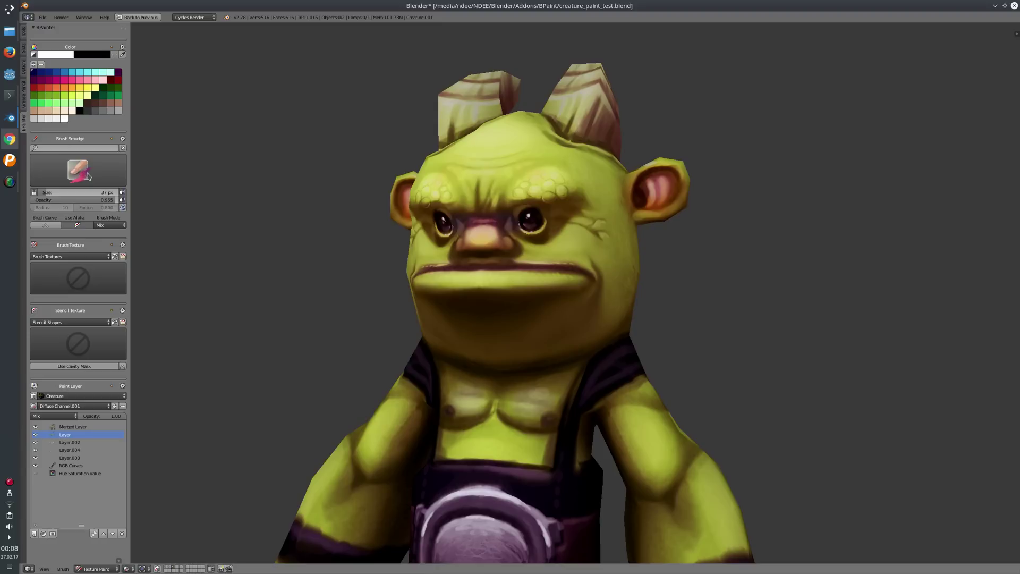
{"action": "left_click", "coordinate": [90, 179]}
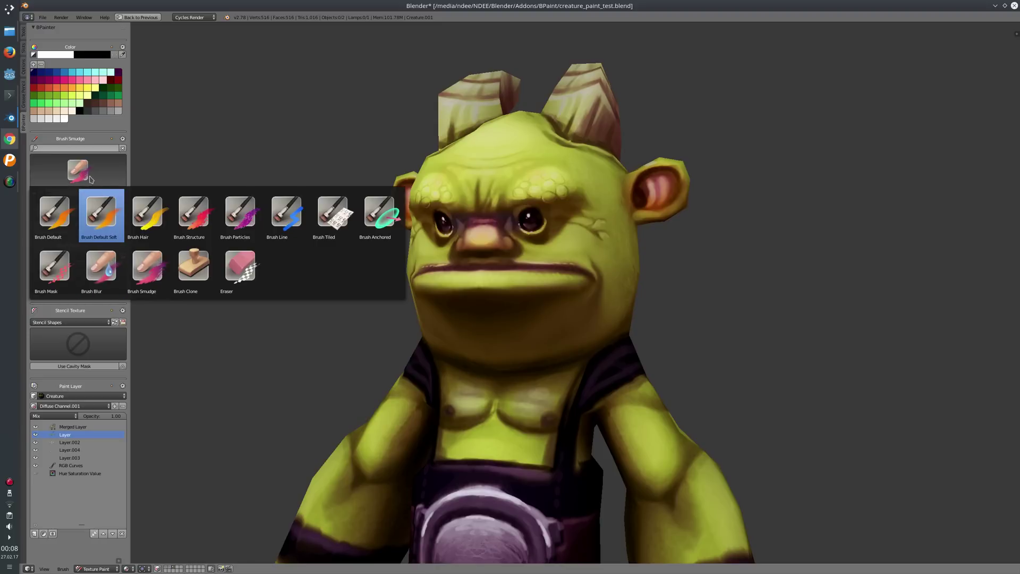
{"action": "left_click", "coordinate": [89, 171]}
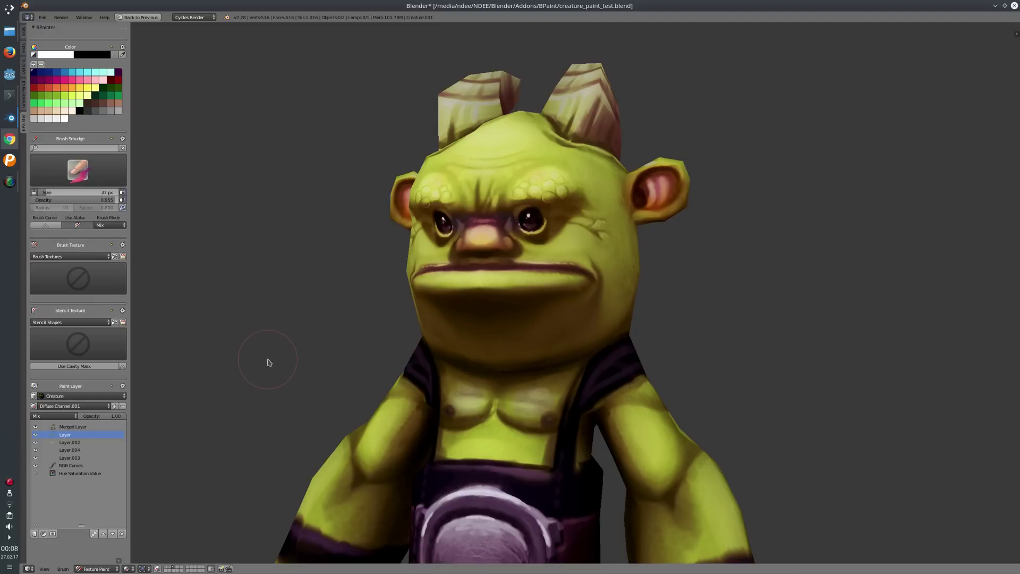
{"action": "middle_click_drag", "start_coordinate": [521, 250], "coordinate": [507, 249]}
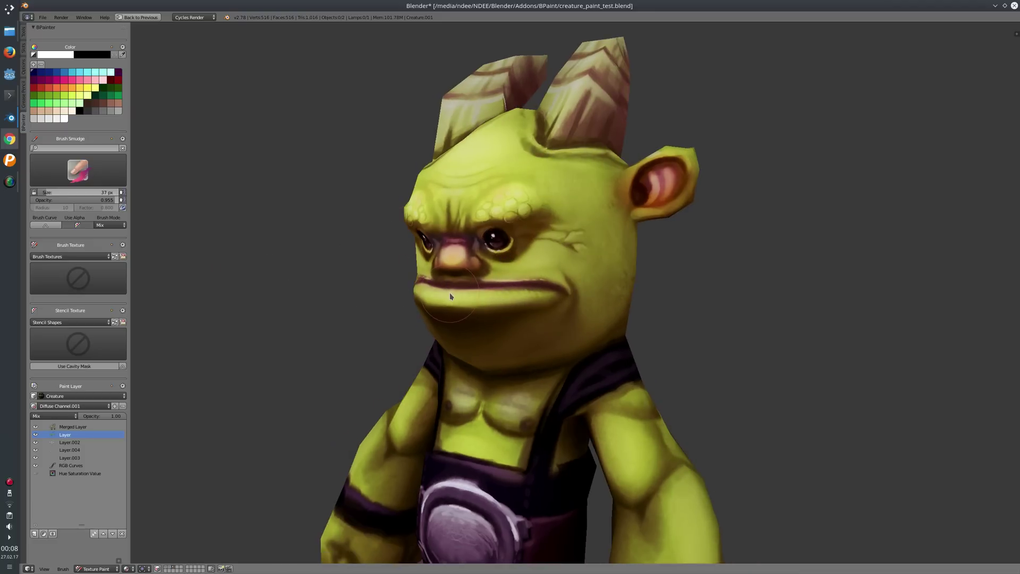
Toggle the brush size lock and check how the brush scales at different distances from the creature
{"action": "left_click", "coordinate": [33, 194]}
{"action": "scroll", "coordinate": [528, 184], "scroll_direction": "up", "scroll_amount": 4}
{"action": "scroll", "coordinate": [529, 184], "scroll_direction": "up", "scroll_amount": 1}
{"action": "scroll", "coordinate": [506, 230], "scroll_direction": "down", "scroll_amount": 5}
{"action": "middle_click_drag", "start_coordinate": [520, 254], "coordinate": [558, 215]}
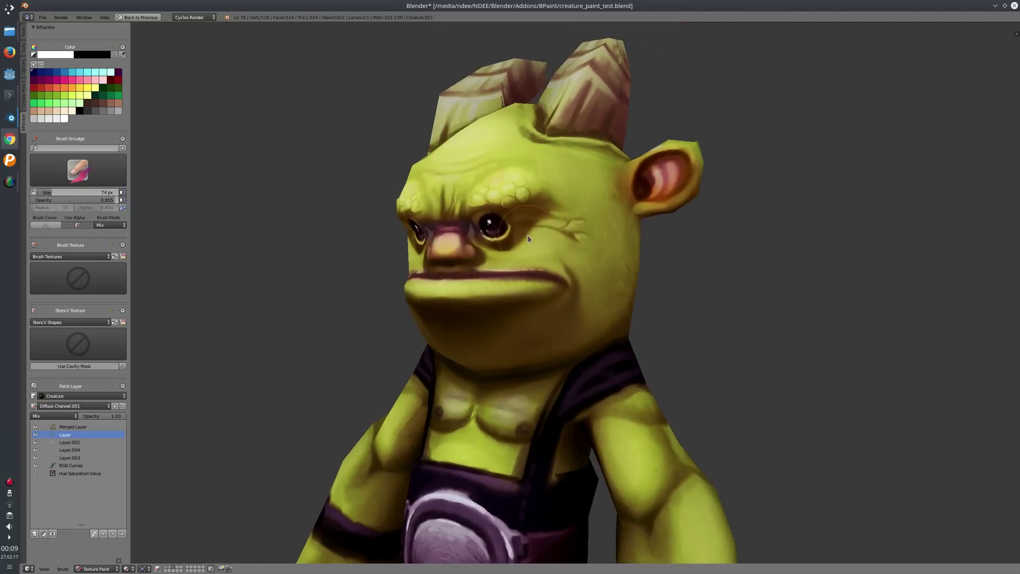
{"action": "scroll", "coordinate": [532, 247], "scroll_direction": "down", "scroll_amount": 3}
{"action": "scroll", "coordinate": [533, 247], "scroll_direction": "up", "scroll_amount": 4}
{"action": "scroll", "coordinate": [532, 309], "scroll_direction": "down", "scroll_amount": 3}
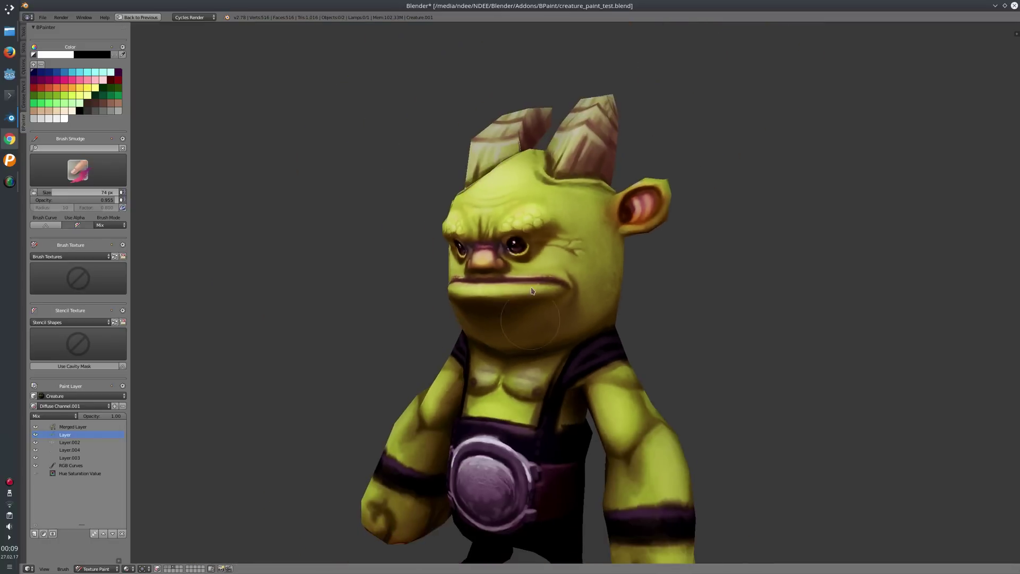
{"action": "scroll", "coordinate": [532, 309], "scroll_direction": "down", "scroll_amount": 3}
{"action": "scroll", "coordinate": [531, 215], "scroll_direction": "up", "scroll_amount": 3}
{"action": "scroll", "coordinate": [530, 214], "scroll_direction": "down", "scroll_amount": 3}
{"action": "scroll", "coordinate": [534, 234], "scroll_direction": "up", "scroll_amount": 4}
{"action": "scroll", "coordinate": [533, 235], "scroll_direction": "down", "scroll_amount": 3}
{"action": "mouse_move", "coordinate": [505, 216]}
{"action": "middle_mouse_down"}
{"action": "mouse_move", "coordinate": [519, 232]}
{"action": "mouse_move", "coordinate": [508, 228]}
{"action": "middle_mouse_up"}
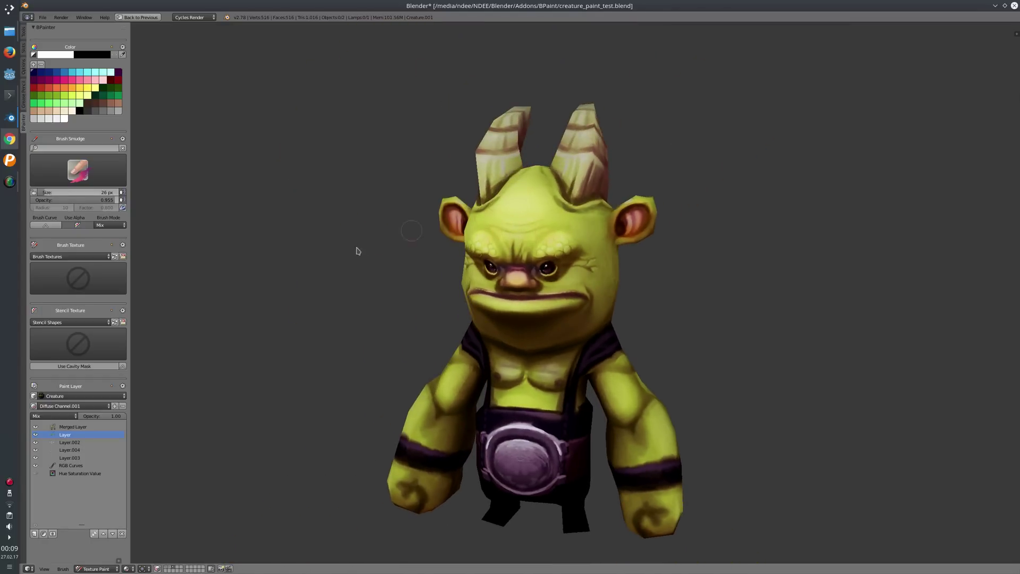
Add a new paint layer next to the RGB Curves adjustment and choose Brush Default for painting
{"action": "left_click", "coordinate": [66, 467]}
{"action": "left_click", "coordinate": [35, 534]}
{"action": "left_click", "coordinate": [50, 561]}
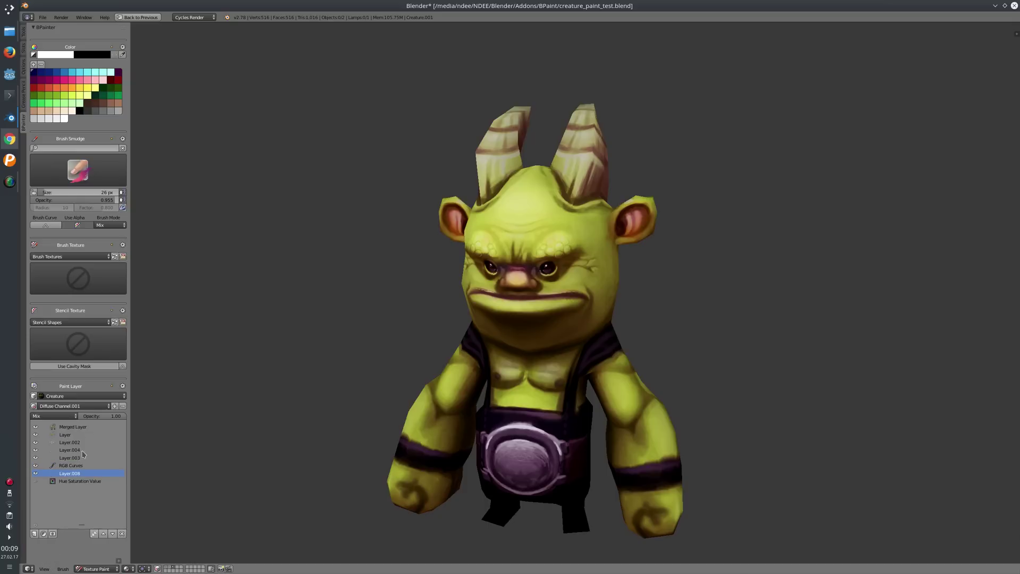
{"action": "left_click", "coordinate": [79, 170]}
{"action": "left_click", "coordinate": [46, 210]}
Try painting white vertical stripes of different thickness on the creature's forehead and the side of its head
{"action": "key", "text": "f"}
{"action": "left_click_drag", "start_coordinate": [540, 193], "coordinate": [535, 239]}
{"action": "left_click_drag", "start_coordinate": [511, 195], "coordinate": [495, 240]}
{"action": "mouse_move", "coordinate": [540, 234]}
{"action": "middle_mouse_down", "text": "ctrl"}
{"action": "mouse_move", "coordinate": [557, 200]}
{"action": "mouse_move", "coordinate": [550, 168]}
{"action": "mouse_move", "coordinate": [538, 197]}
{"action": "mouse_move", "coordinate": [533, 160]}
{"action": "mouse_move", "coordinate": [498, 248]}
{"action": "middle_mouse_up", "text": "ctrl"}
{"action": "left_click_drag", "start_coordinate": [501, 175], "coordinate": [497, 260]}
{"action": "left_click_drag", "start_coordinate": [557, 182], "coordinate": [558, 256]}
{"action": "middle_click_drag", "start_coordinate": [568, 199], "coordinate": [576, 404], "text": "ctrl"}
{"action": "left_click_drag", "start_coordinate": [582, 277], "coordinate": [578, 324]}
{"action": "left_click_drag", "start_coordinate": [590, 279], "coordinate": [586, 323]}
{"action": "middle_click_drag", "start_coordinate": [586, 324], "coordinate": [562, 261]}
{"action": "scroll", "coordinate": [562, 260], "scroll_direction": "up", "scroll_amount": 3}
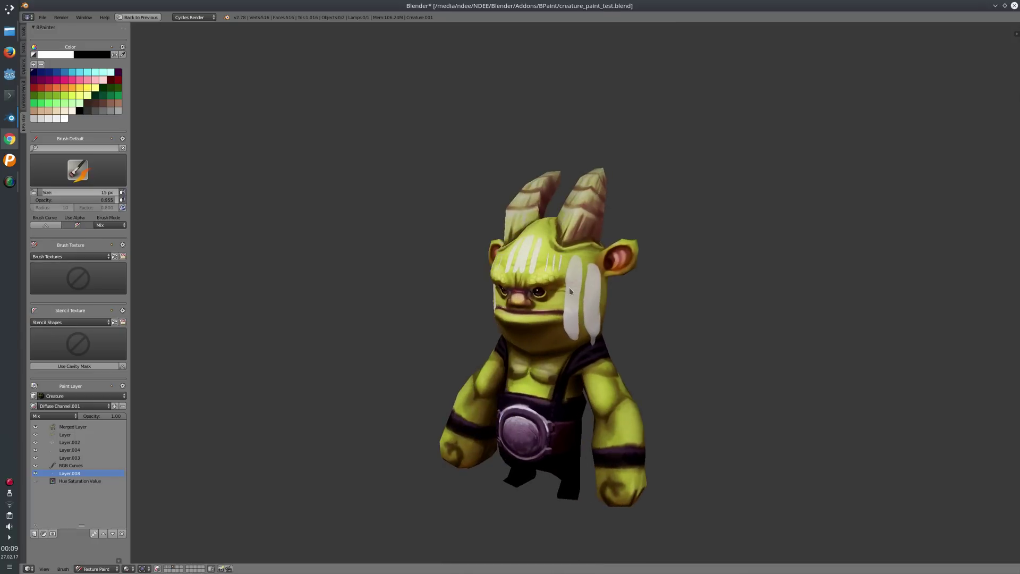
{"action": "key", "text": "KP_1"}
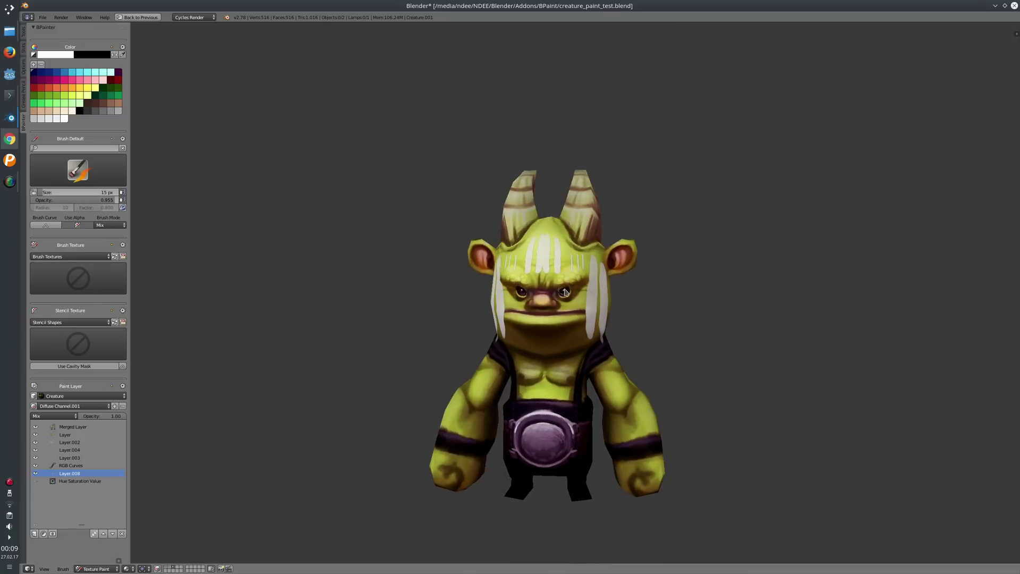
Undo all the white test stripes on the head
{"action": "key", "text": "ctrl+z"}
{"action": "key", "text": "ctrl+z"}
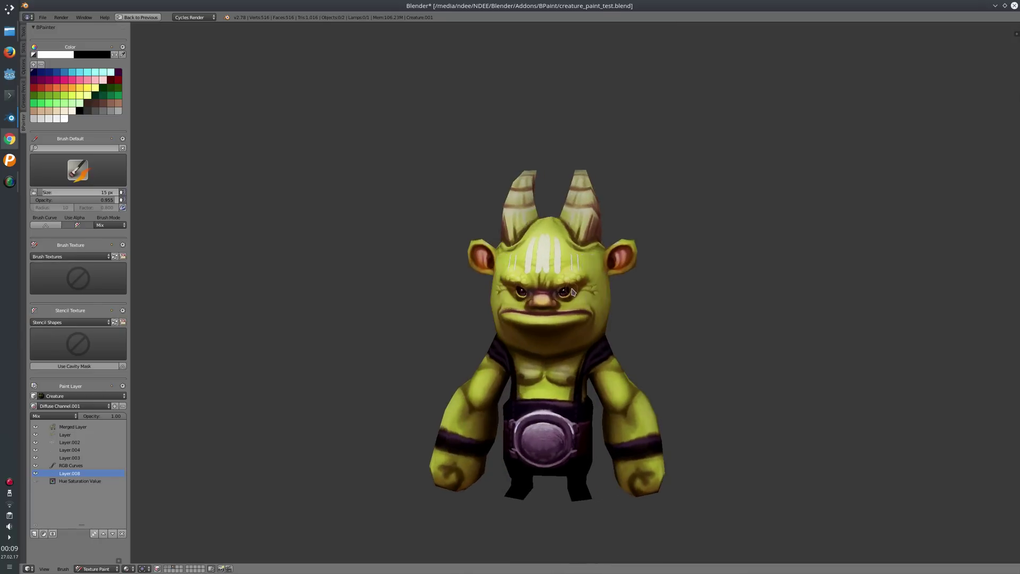
{"action": "key", "text": "ctrl+z"}
{"action": "key", "text": "ctrl+z"}
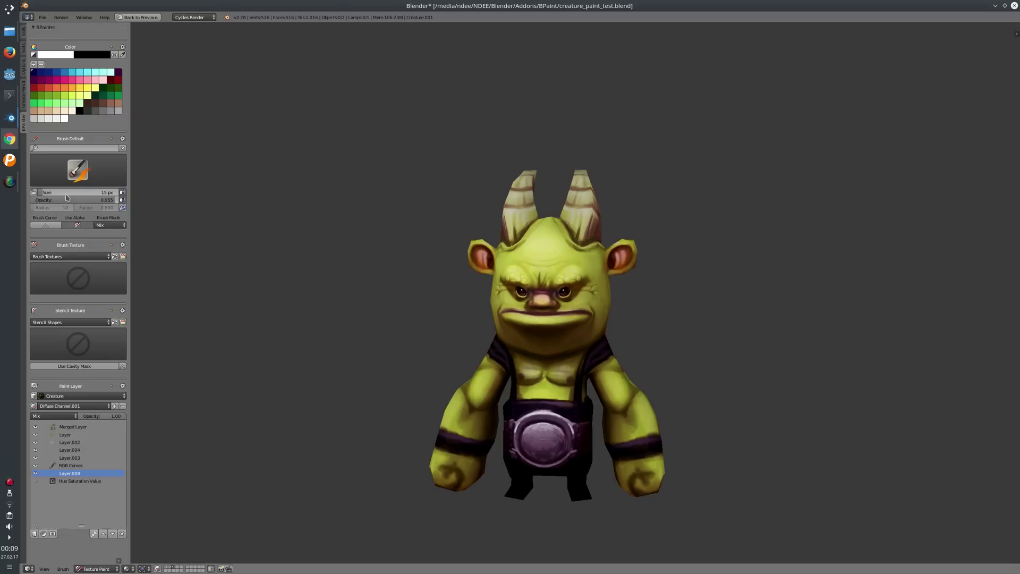
Switch the brush size lock back and check the brush size near and far from the creature's face
{"action": "left_click", "coordinate": [33, 194]}
{"action": "scroll", "coordinate": [560, 274], "scroll_direction": "up", "scroll_amount": 3}
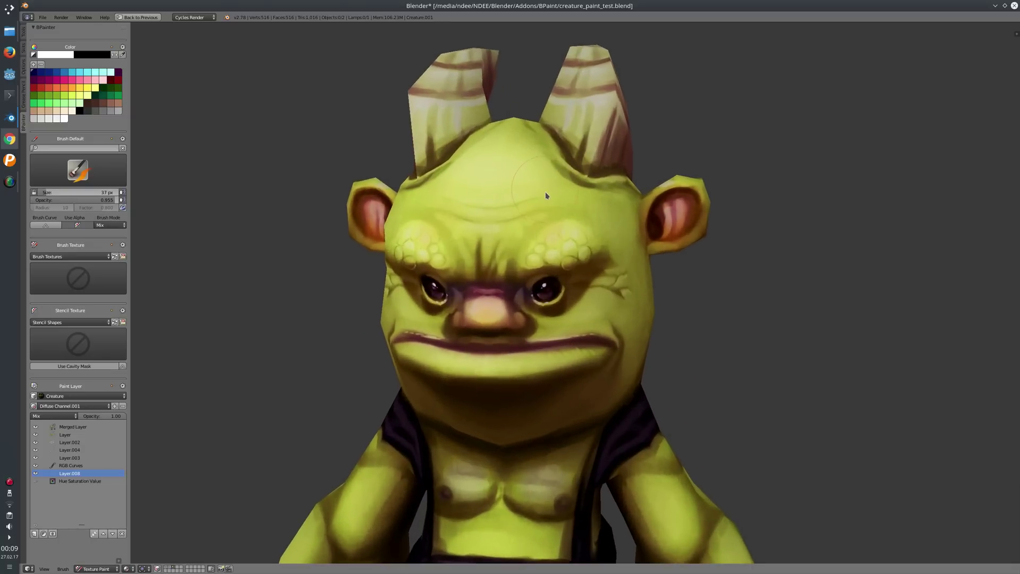
{"action": "scroll", "coordinate": [539, 195], "scroll_direction": "up", "scroll_amount": 5}
{"action": "scroll", "coordinate": [537, 202], "scroll_direction": "down", "scroll_amount": 6}
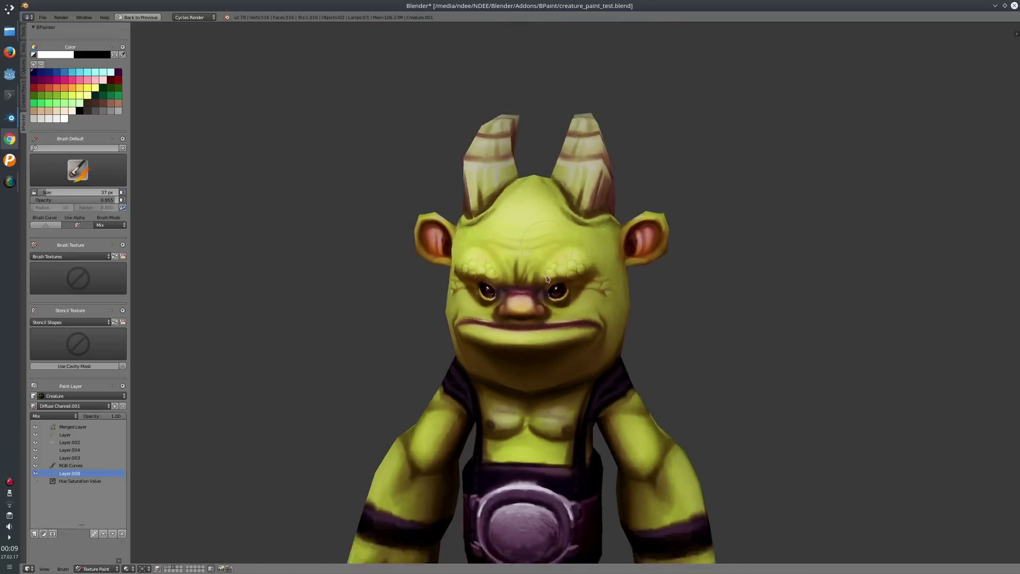
{"action": "scroll", "coordinate": [548, 206], "scroll_direction": "up", "scroll_amount": 4}
{"action": "middle_click_drag", "start_coordinate": [537, 239], "coordinate": [528, 202]}
{"action": "scroll", "coordinate": [525, 197], "scroll_direction": "up", "scroll_amount": 5}
{"action": "scroll", "coordinate": [527, 200], "scroll_direction": "down", "scroll_amount": 8}
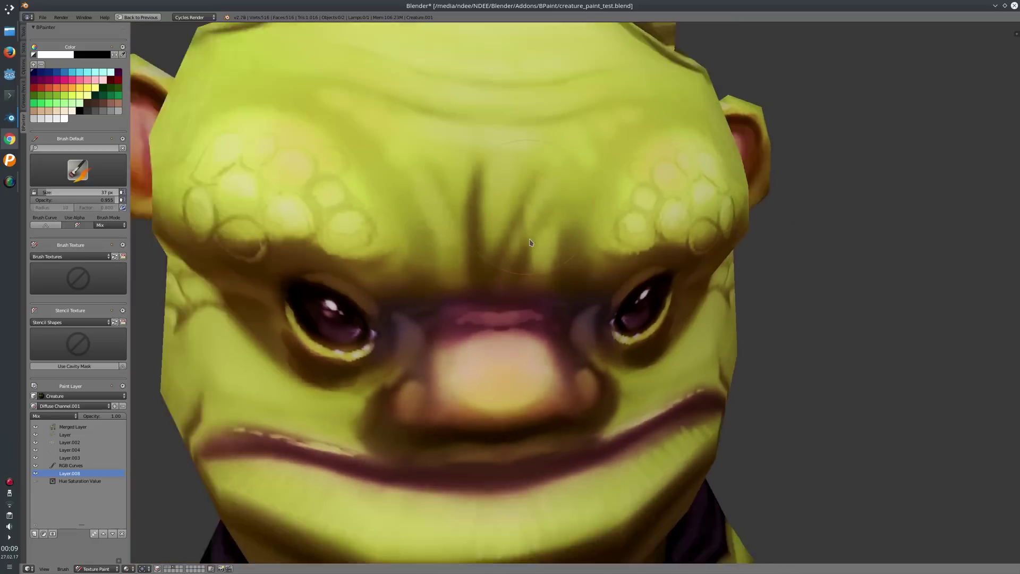
{"action": "scroll", "coordinate": [540, 214], "scroll_direction": "up", "scroll_amount": 4}
{"action": "scroll", "coordinate": [540, 210], "scroll_direction": "up", "scroll_amount": 1}
{"action": "mouse_move", "coordinate": [540, 210]}
{"action": "middle_mouse_down"}
{"action": "mouse_move", "coordinate": [494, 212]}
{"action": "mouse_move", "coordinate": [505, 206]}
{"action": "middle_mouse_up"}
Reduce the brush size to 15 px and paint white vertical stripes on the creature's forehead
{"action": "key", "text": "f"}
{"action": "left_click", "coordinate": [492, 212]}
{"action": "scroll", "coordinate": [504, 208], "scroll_direction": "up", "scroll_amount": 2}
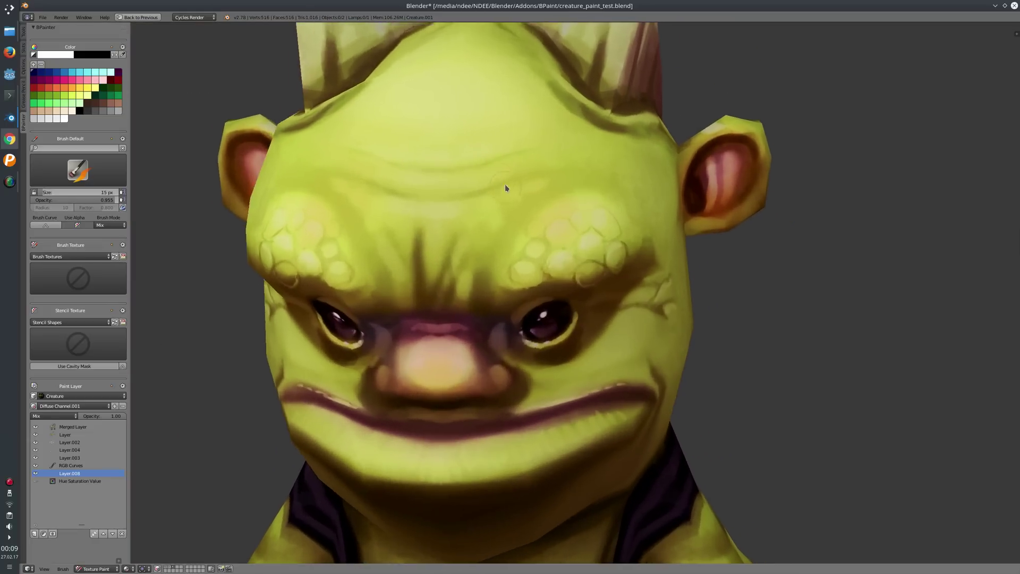
{"action": "scroll", "coordinate": [512, 223], "scroll_direction": "down", "scroll_amount": 3}
{"action": "mouse_move", "coordinate": [512, 181]}
{"action": "left_mouse_down"}
{"action": "mouse_move", "coordinate": [515, 267]}
{"action": "mouse_move", "coordinate": [532, 268]}
{"action": "left_mouse_up"}
{"action": "left_click_drag", "start_coordinate": [542, 184], "coordinate": [550, 258]}
Paint more white stripes and crossing strokes around the side and back of the creature's head
{"action": "scroll", "coordinate": [549, 259], "scroll_direction": "down", "scroll_amount": 4}
{"action": "mouse_move", "coordinate": [595, 263]}
{"action": "middle_mouse_down"}
{"action": "mouse_move", "coordinate": [520, 277]}
{"action": "mouse_move", "coordinate": [544, 253]}
{"action": "middle_mouse_up"}
{"action": "left_click_drag", "start_coordinate": [546, 250], "coordinate": [547, 284]}
{"action": "middle_click_drag", "start_coordinate": [547, 284], "coordinate": [576, 265]}
{"action": "left_click_drag", "start_coordinate": [561, 279], "coordinate": [563, 299]}
{"action": "mouse_move", "coordinate": [577, 252]}
{"action": "left_mouse_down"}
{"action": "mouse_move", "coordinate": [578, 297]}
{"action": "mouse_move", "coordinate": [594, 296]}
{"action": "left_mouse_up"}
{"action": "middle_click_drag", "start_coordinate": [589, 271], "coordinate": [585, 265]}
{"action": "left_click_drag", "start_coordinate": [589, 238], "coordinate": [577, 257]}
{"action": "left_click_drag", "start_coordinate": [555, 291], "coordinate": [572, 256]}
{"action": "mouse_move", "coordinate": [596, 251]}
{"action": "left_mouse_down"}
{"action": "mouse_move", "coordinate": [571, 299]}
{"action": "mouse_move", "coordinate": [603, 265]}
{"action": "left_mouse_up"}
Paint pairs of white vertical stripes on the lower side and back of the creature's head
{"action": "middle_click_drag", "start_coordinate": [558, 269], "coordinate": [647, 266]}
{"action": "scroll", "coordinate": [568, 292], "scroll_direction": "up", "scroll_amount": 7}
{"action": "left_click_drag", "start_coordinate": [509, 275], "coordinate": [510, 409]}
{"action": "left_click_drag", "start_coordinate": [564, 271], "coordinate": [562, 405]}
{"action": "middle_click_drag", "start_coordinate": [590, 312], "coordinate": [507, 282]}
{"action": "left_click_drag", "start_coordinate": [507, 282], "coordinate": [509, 425]}
{"action": "left_click_drag", "start_coordinate": [544, 291], "coordinate": [545, 419]}
{"action": "middle_click_drag", "start_coordinate": [468, 298], "coordinate": [574, 282]}
{"action": "scroll", "coordinate": [573, 282], "scroll_direction": "down", "scroll_amount": 5}
{"action": "mouse_move", "coordinate": [507, 249]}
{"action": "middle_mouse_down"}
{"action": "mouse_move", "coordinate": [565, 291]}
{"action": "mouse_move", "coordinate": [506, 289]}
{"action": "middle_mouse_up"}
{"action": "scroll", "coordinate": [534, 272], "scroll_direction": "up", "scroll_amount": 2}
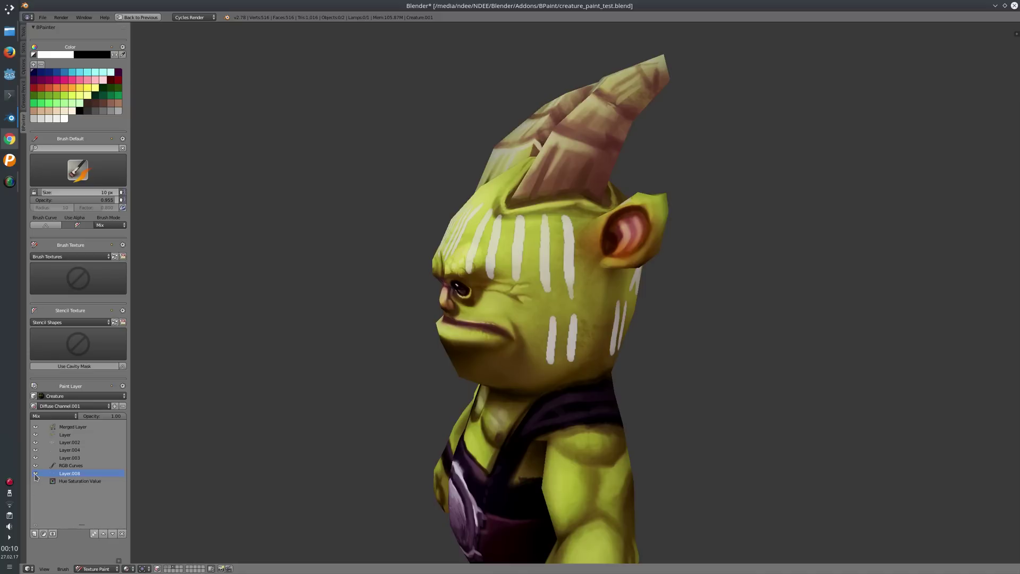
Switch between the 3D model and the 2D texture preview to examine the painted stripes
{"action": "middle_click_drag", "start_coordinate": [449, 344], "coordinate": [502, 263]}
{"action": "scroll", "coordinate": [521, 260], "scroll_direction": "down", "scroll_amount": 4}
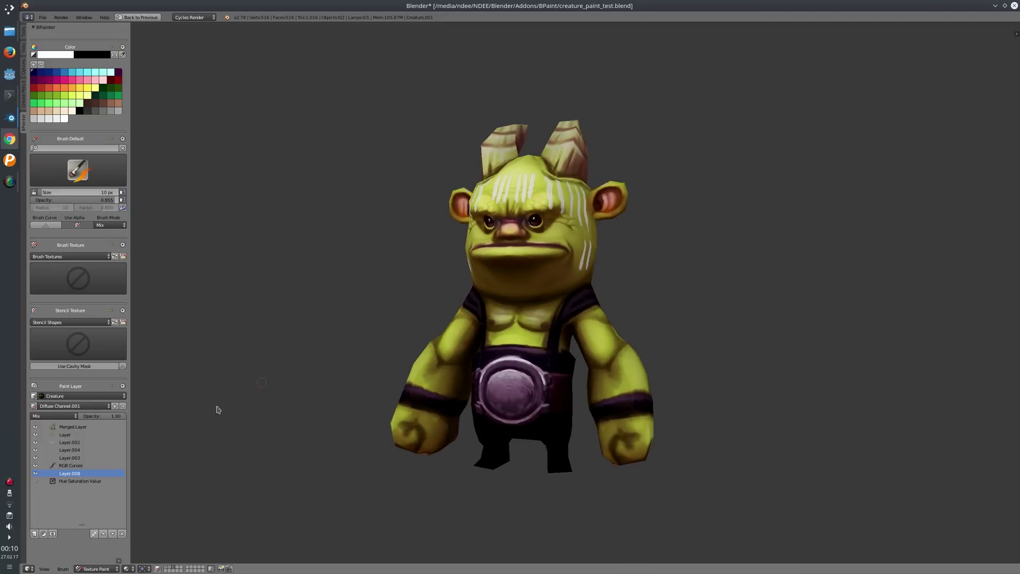
{"action": "left_click", "coordinate": [34, 396]}
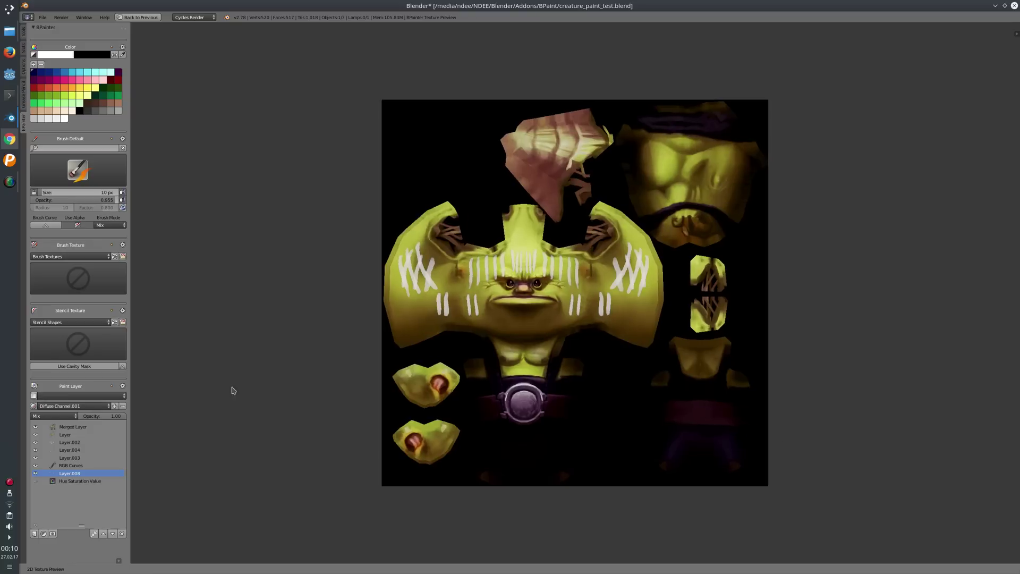
{"action": "middle_click_drag", "start_coordinate": [527, 303], "coordinate": [553, 317]}
{"action": "mouse_move", "coordinate": [425, 330]}
{"action": "middle_mouse_down"}
{"action": "mouse_move", "coordinate": [510, 299]}
{"action": "mouse_move", "coordinate": [552, 313]}
{"action": "mouse_move", "coordinate": [571, 300]}
{"action": "mouse_move", "coordinate": [552, 213]}
{"action": "mouse_move", "coordinate": [565, 309]}
{"action": "mouse_move", "coordinate": [441, 291]}
{"action": "middle_mouse_up"}
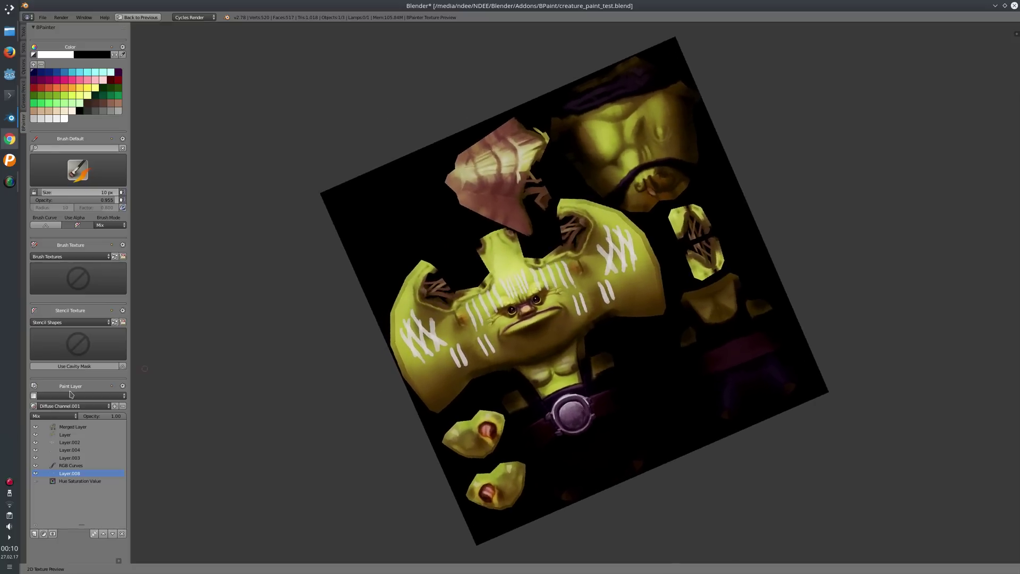
{"action": "left_click", "coordinate": [38, 396]}
{"action": "left_click", "coordinate": [39, 383]}
{"action": "left_click", "coordinate": [34, 397]}
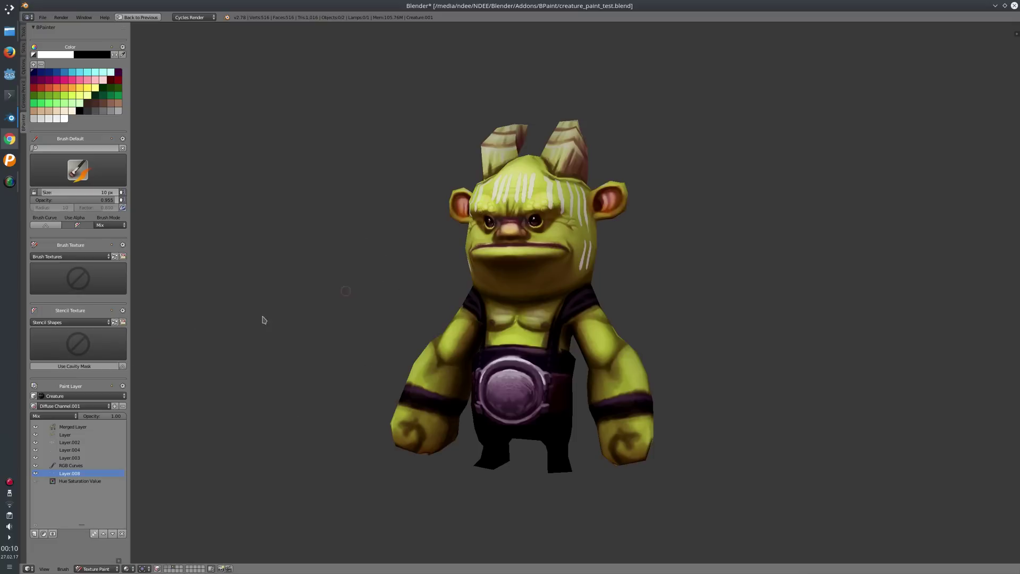
{"action": "left_click", "coordinate": [34, 395]}
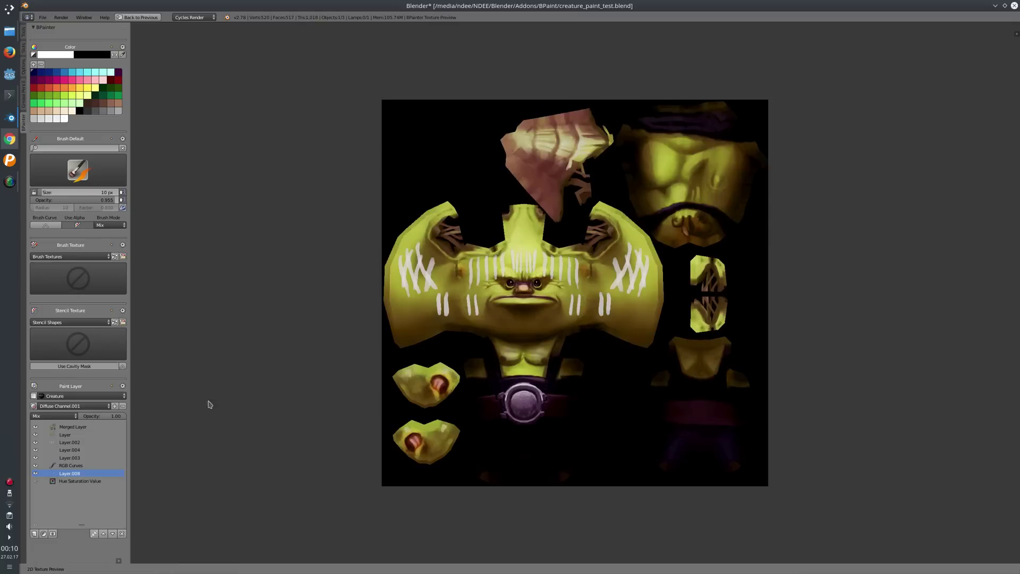
{"action": "left_click", "coordinate": [34, 396]}
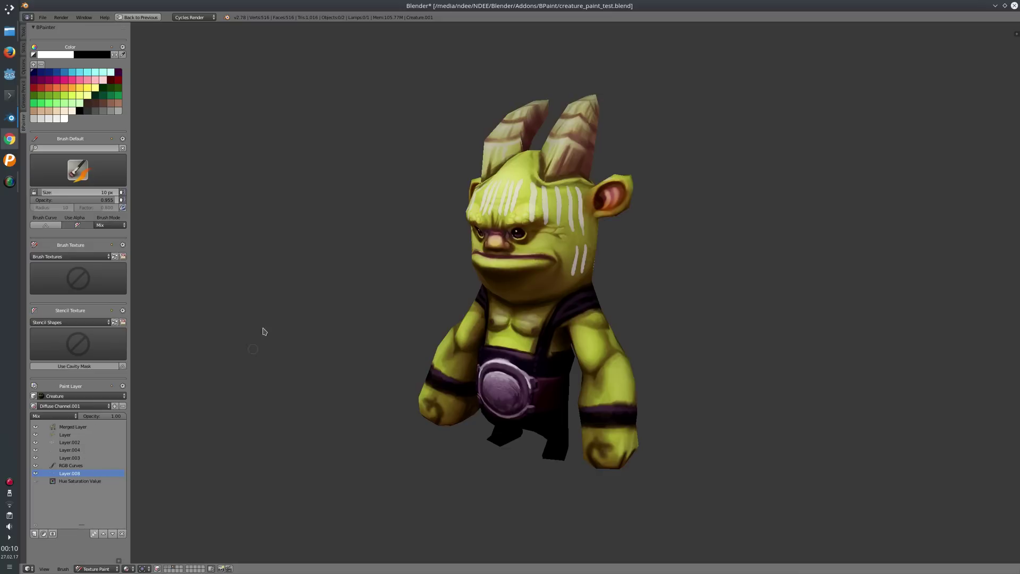
Paint diagonal white stripes on the creature's cheek and save the blend file over the existing one
{"action": "middle_click_drag", "start_coordinate": [431, 316], "coordinate": [580, 229]}
{"action": "mouse_move", "coordinate": [572, 228]}
{"action": "left_mouse_down"}
{"action": "mouse_move", "coordinate": [556, 264]}
{"action": "mouse_move", "coordinate": [541, 263]}
{"action": "left_mouse_up"}
{"action": "key", "text": "ctrl+s"}
{"action": "key", "text": "Return"}
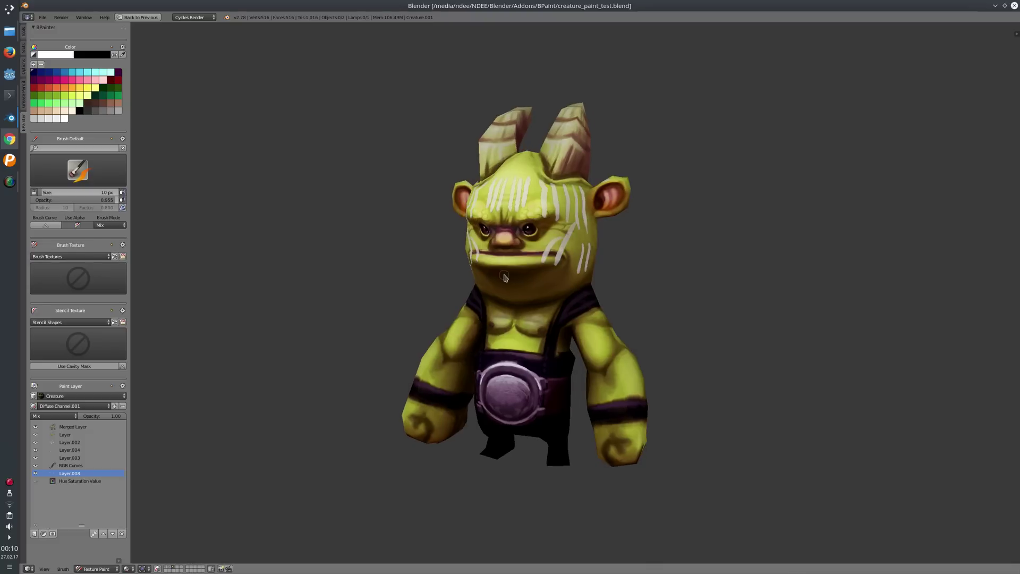
Reopen creature_paint_test.blend and check the painted stripes on the creature's head
{"action": "key", "text": "ctrl+o"}
{"action": "key", "text": "Return"}
{"action": "middle_click_drag", "start_coordinate": [520, 255], "coordinate": [529, 265]}
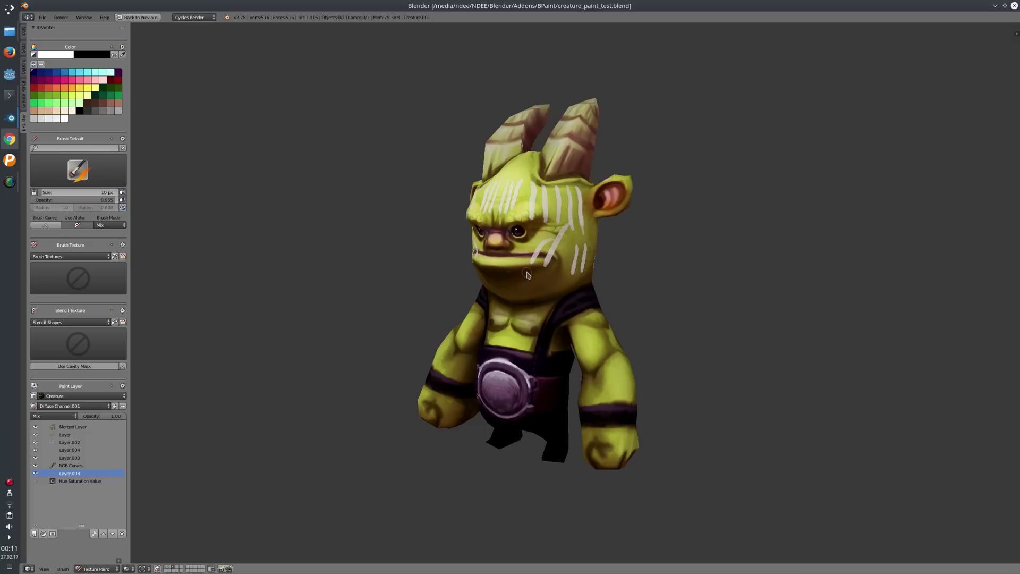
{"action": "mouse_move", "coordinate": [528, 271]}
{"action": "middle_mouse_down"}
{"action": "mouse_move", "coordinate": [490, 255]}
{"action": "mouse_move", "coordinate": [533, 266]}
{"action": "middle_mouse_up"}
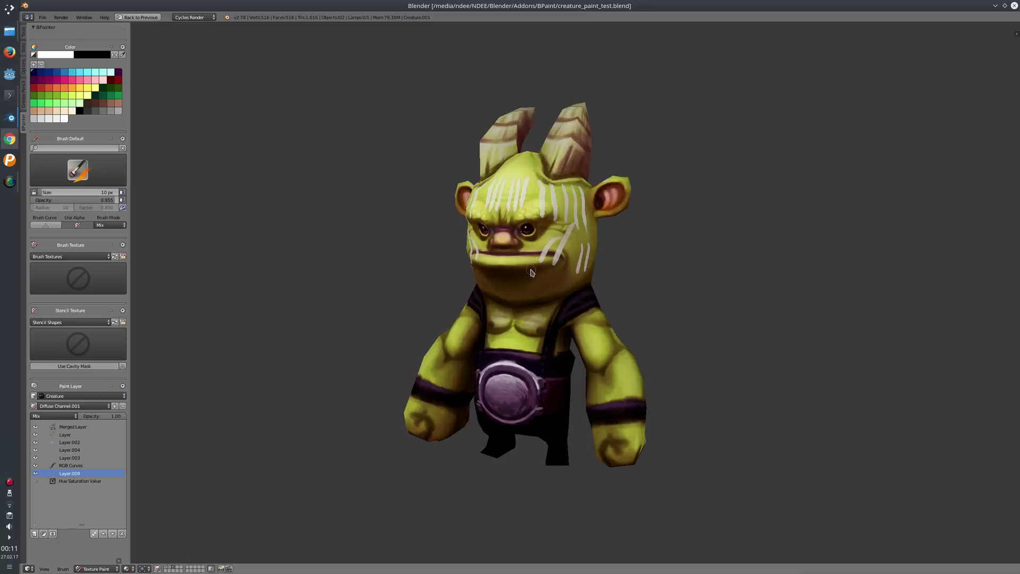
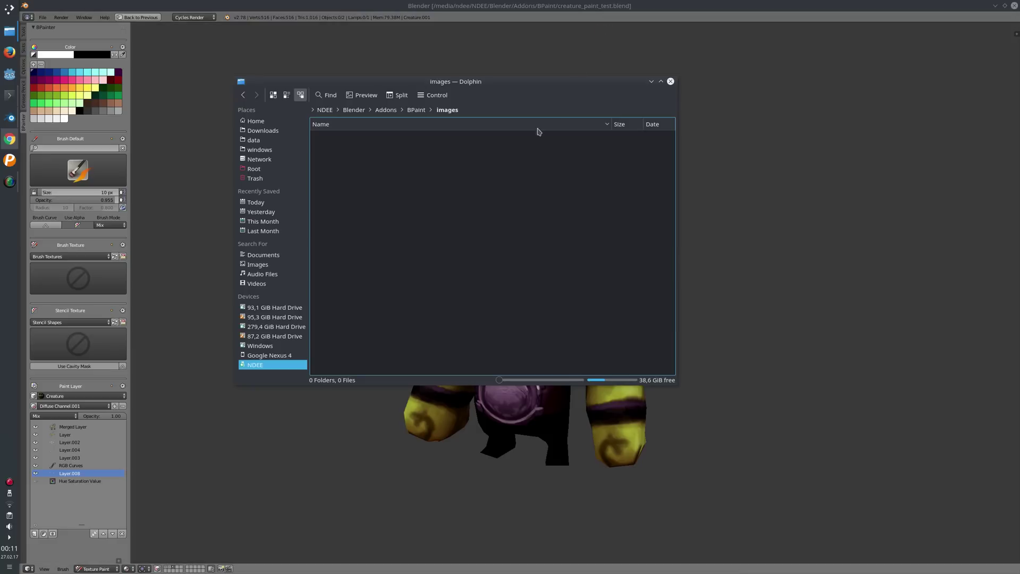
Set the layer images path to the images folder inside BPaint and save the blend file over the existing one
{"action": "left_click", "coordinate": [568, 6]}
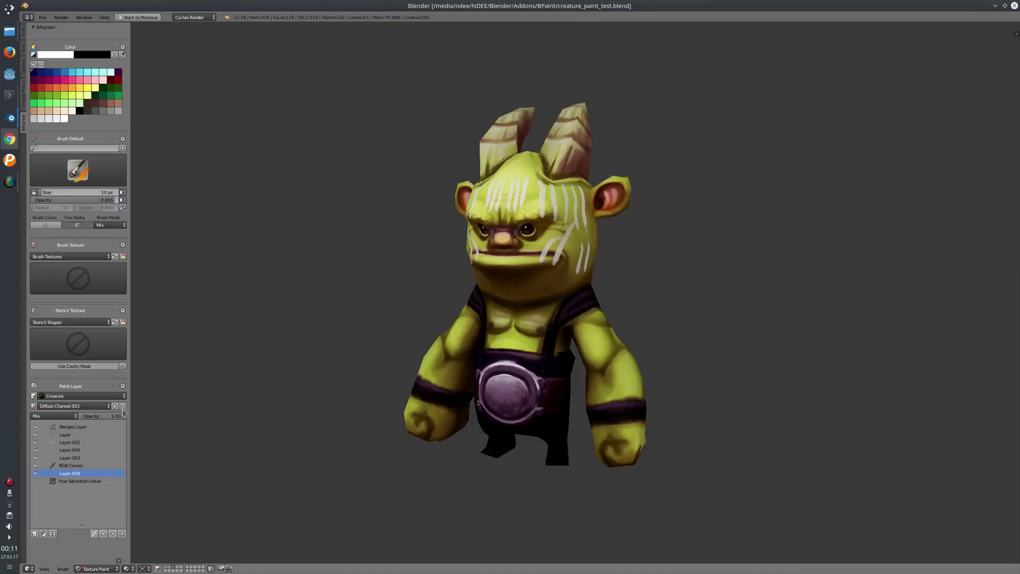
{"action": "left_click", "coordinate": [122, 387]}
{"action": "left_click", "coordinate": [123, 386]}
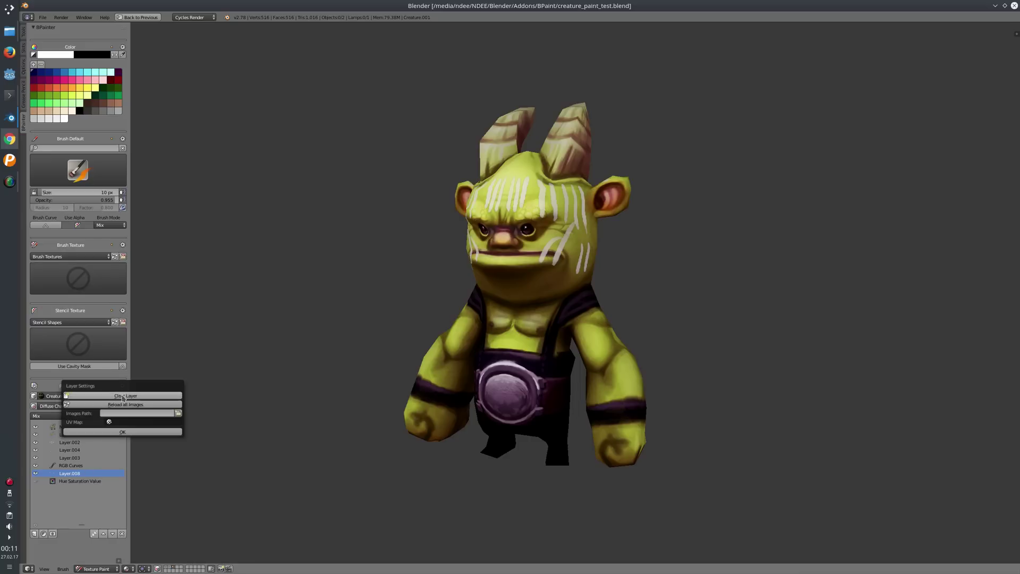
{"action": "left_click", "coordinate": [178, 413]}
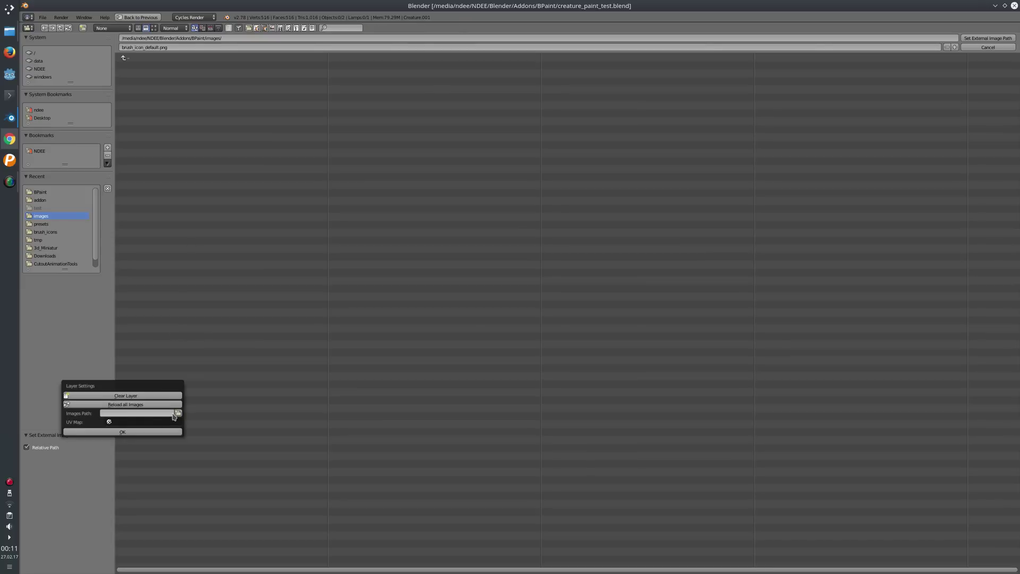
{"action": "left_click", "coordinate": [128, 58]}
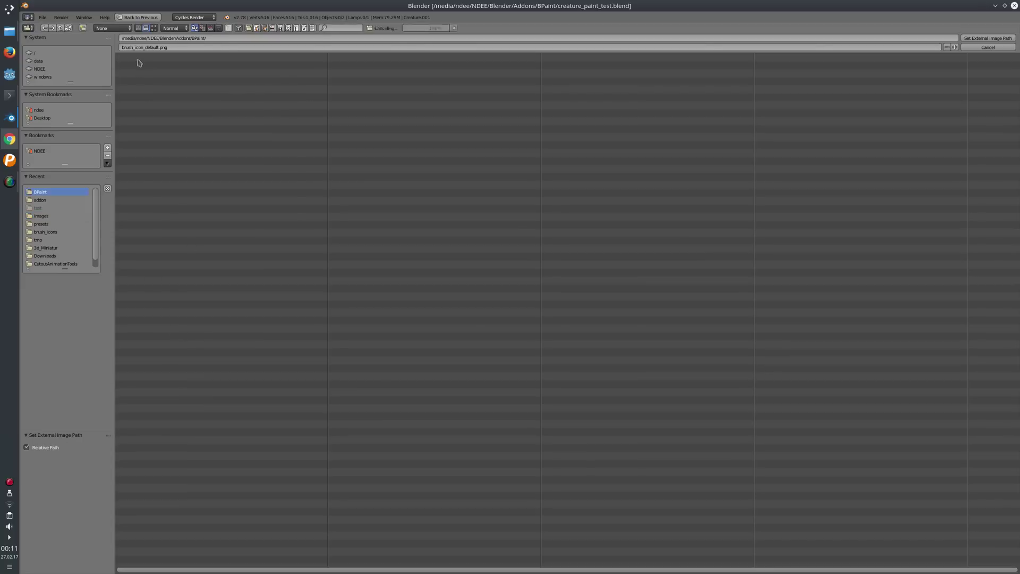
{"action": "left_click", "coordinate": [141, 92]}
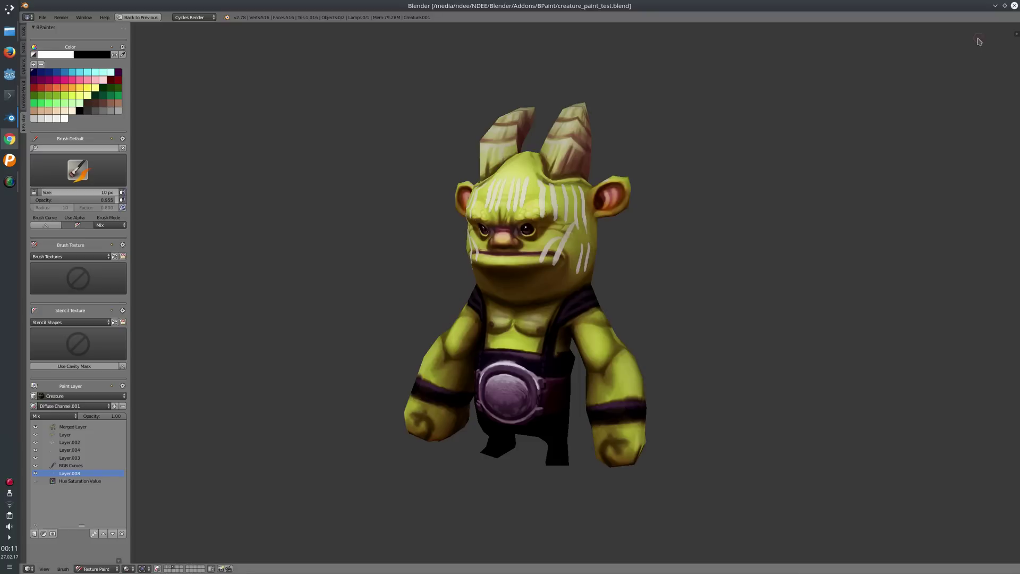
{"action": "left_click", "coordinate": [981, 39]}
{"action": "left_click", "coordinate": [122, 386]}
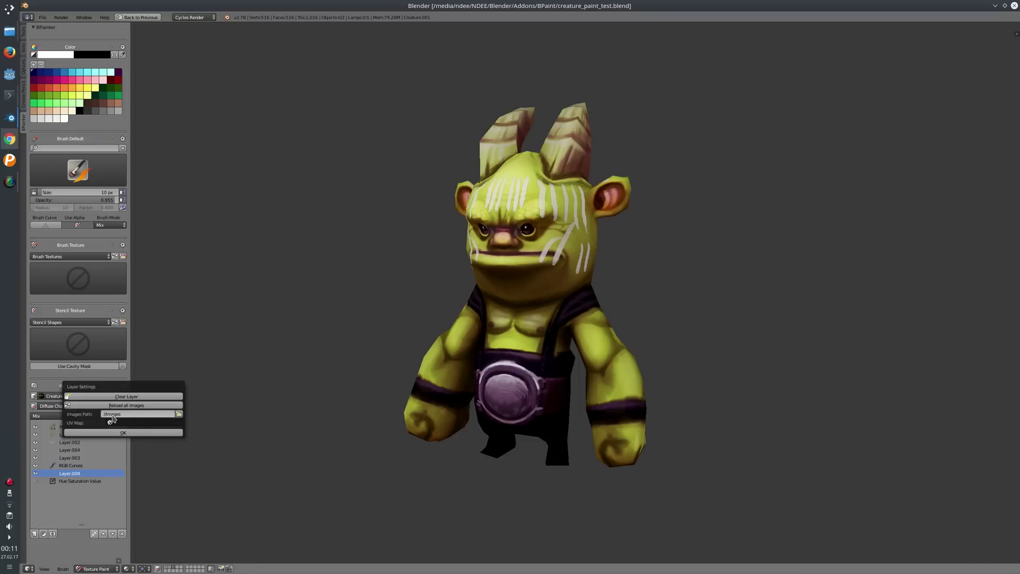
{"action": "middle_click_drag", "start_coordinate": [392, 295], "coordinate": [424, 276]}
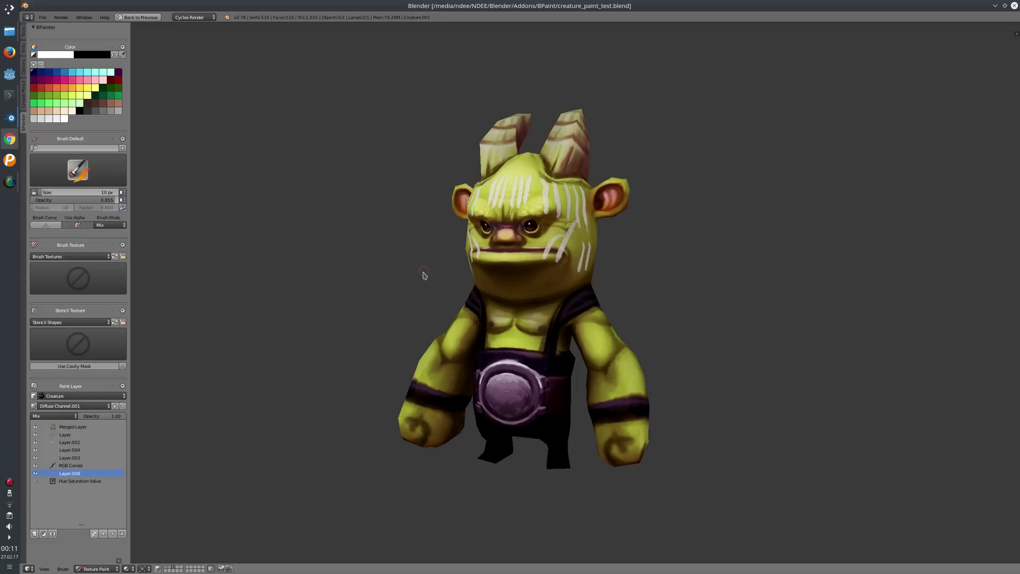
{"action": "key", "text": "ctrl+s"}
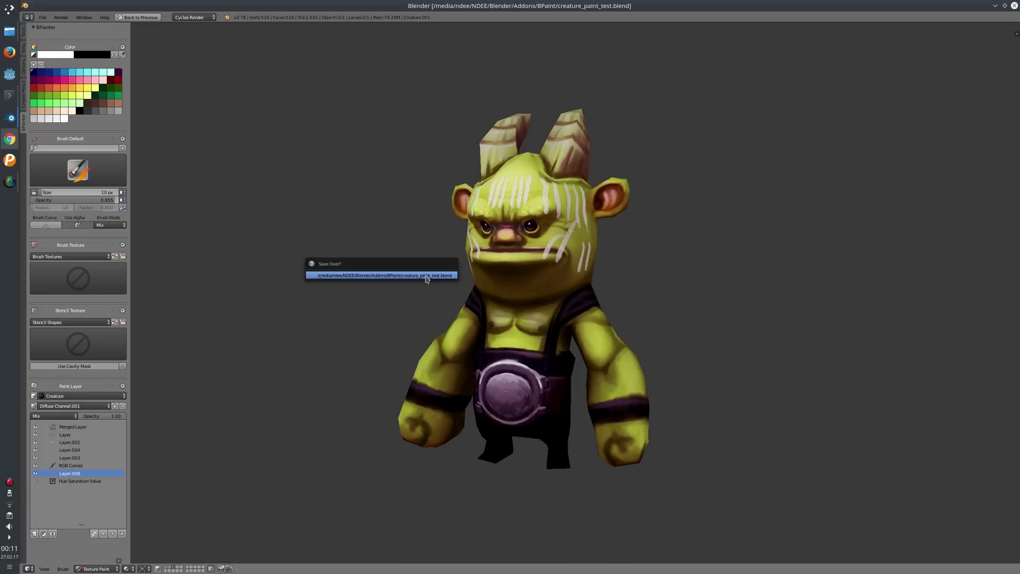
Switch to Dolphin and examine the exported images in the images folder, from bake_image_diffuse.png through Merged Layer.png
{"action": "left_click", "coordinate": [9, 32]}
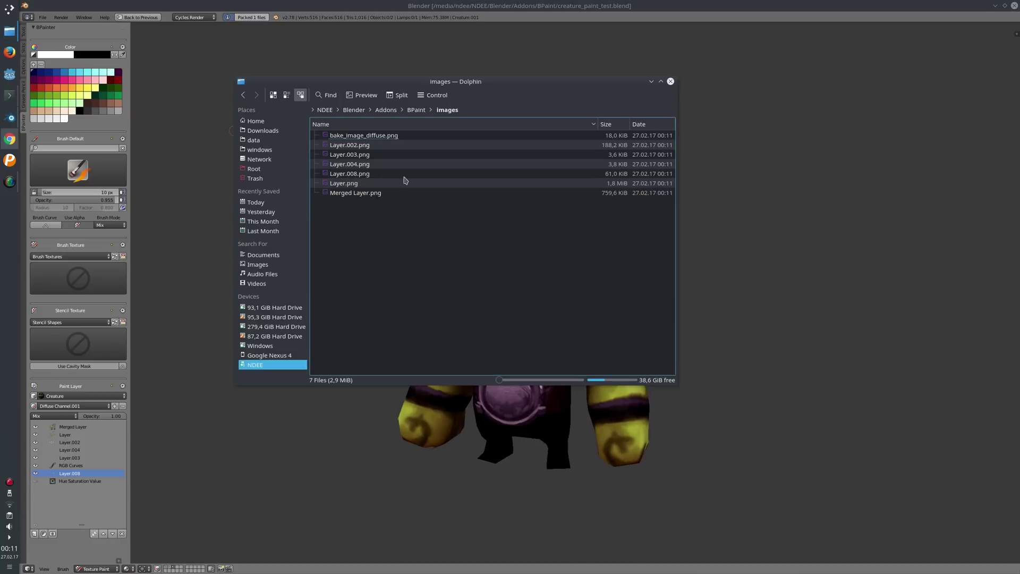
{"action": "double_click", "coordinate": [364, 136]}
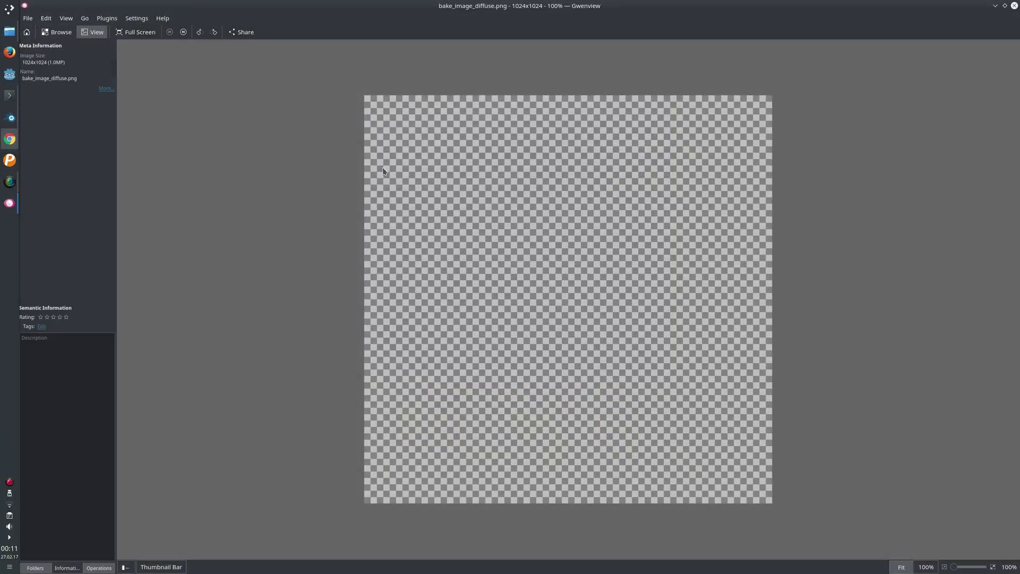
{"action": "scroll", "coordinate": [600, 158], "scroll_direction": "down", "scroll_amount": 3}
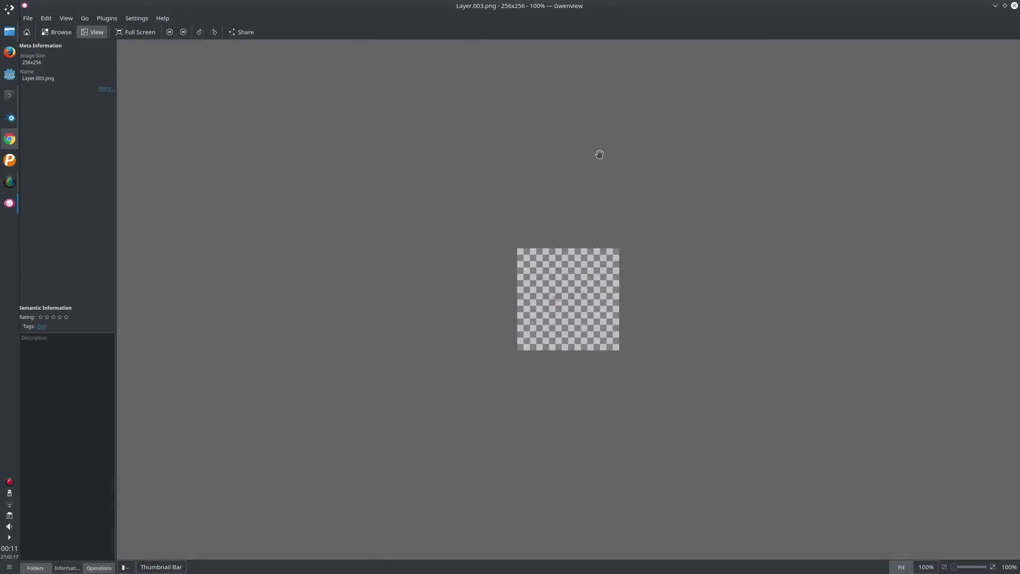
{"action": "scroll", "coordinate": [599, 154], "scroll_direction": "down", "scroll_amount": 2}
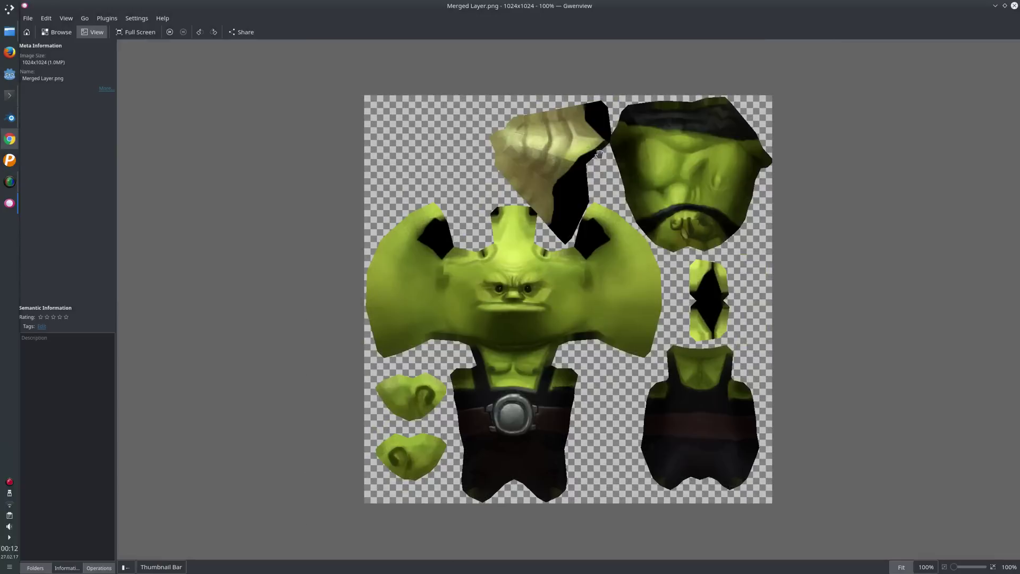
{"action": "left_click", "coordinate": [1014, 6]}
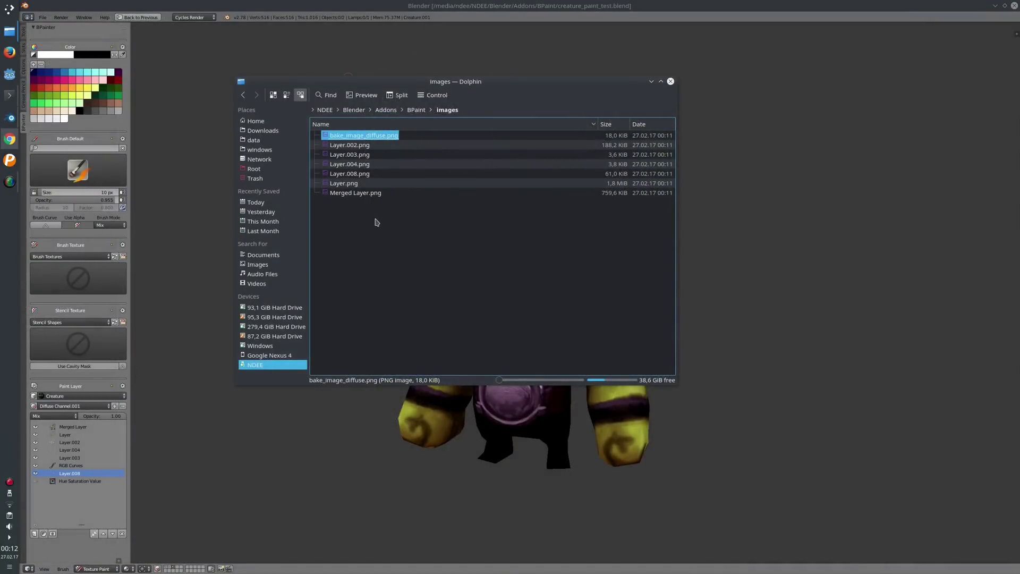
Back in Blender, clear the layer images path and save the blend file over the existing one
{"action": "left_click", "coordinate": [427, 18]}
{"action": "left_click", "coordinate": [122, 385]}
{"action": "left_click", "coordinate": [138, 411]}
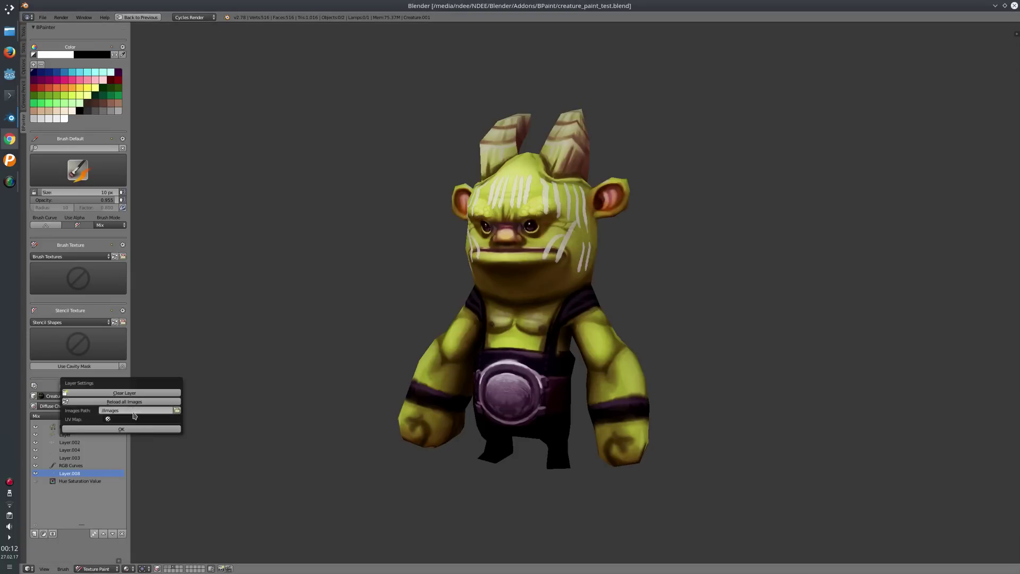
{"action": "left_click", "coordinate": [136, 429]}
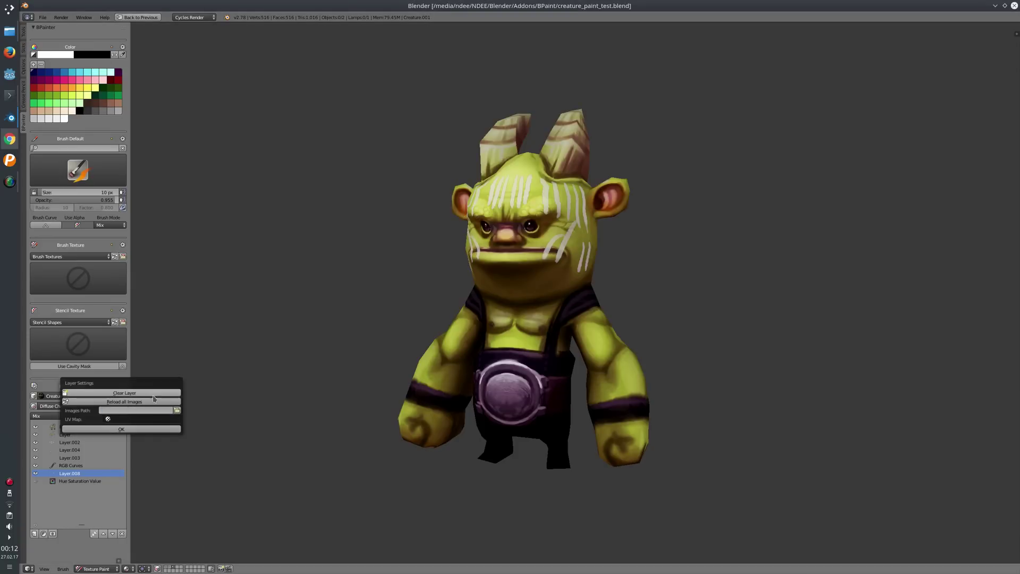
{"action": "middle_click_drag", "start_coordinate": [304, 353], "coordinate": [290, 358]}
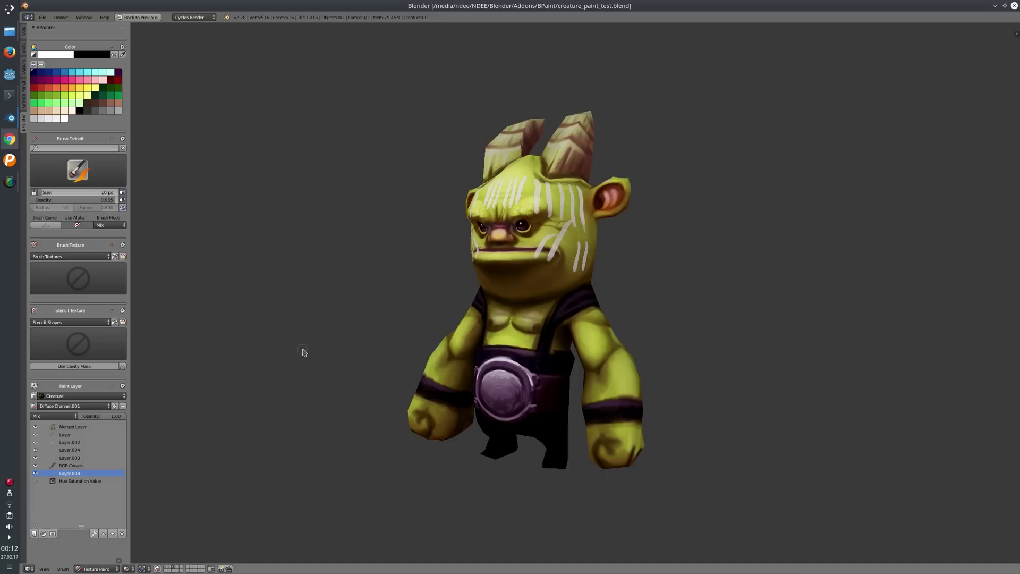
{"action": "key", "text": "ctrl+s"}
{"action": "left_click", "coordinate": [303, 347]}
{"action": "key", "text": "KP_1"}
{"action": "middle_click_drag", "start_coordinate": [369, 335], "coordinate": [343, 325]}
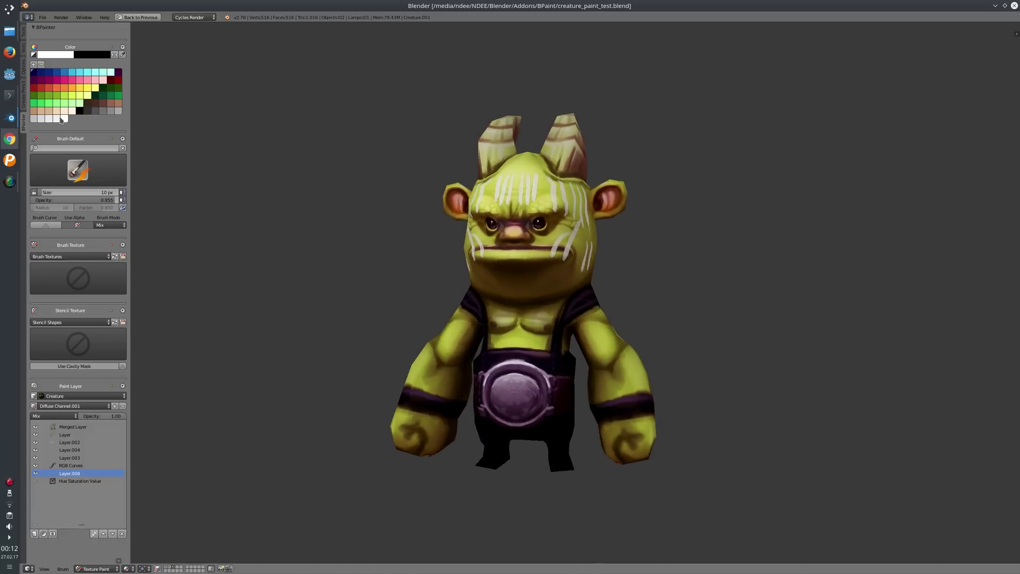
Move all PNG files in Dolphin's images folder to the trash and return to Blender
{"action": "left_click", "coordinate": [9, 31]}
{"action": "left_click_drag", "start_coordinate": [392, 226], "coordinate": [331, 138]}
{"action": "key", "text": "shift+Delete"}
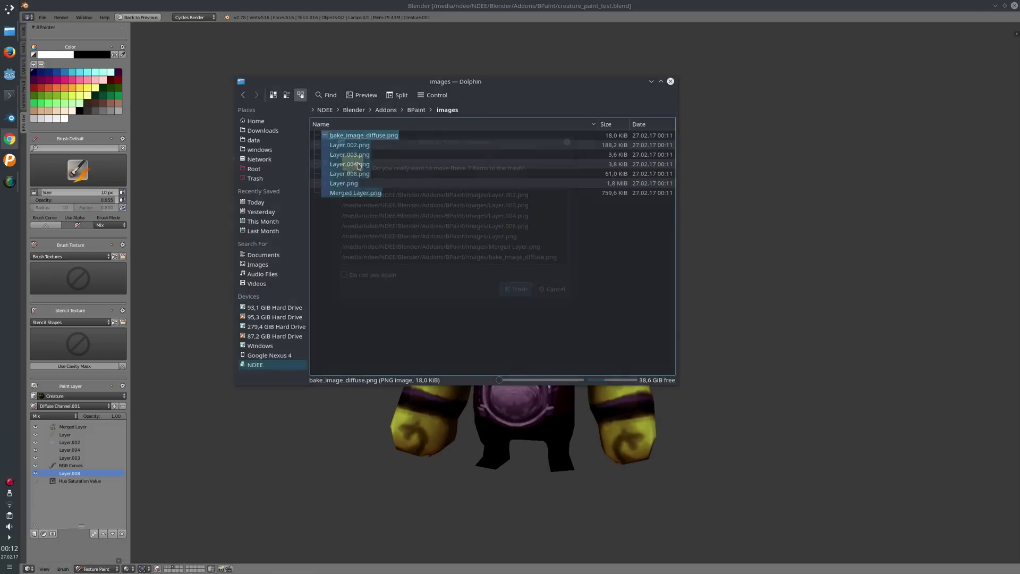
{"action": "key", "text": "Return"}
{"action": "left_click", "coordinate": [449, 24]}
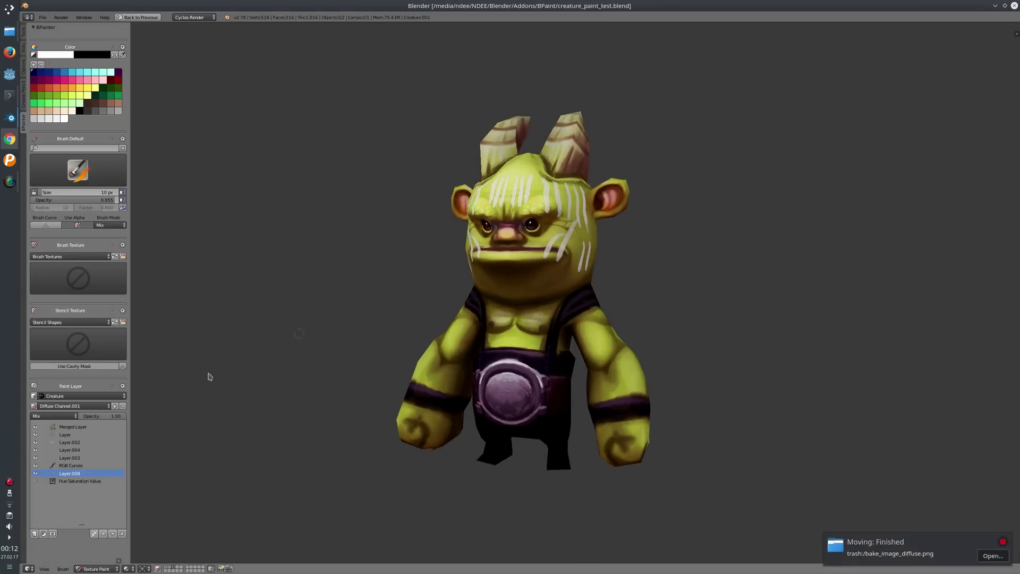
Reload all layer images through the layer settings
{"action": "left_click", "coordinate": [123, 387]}
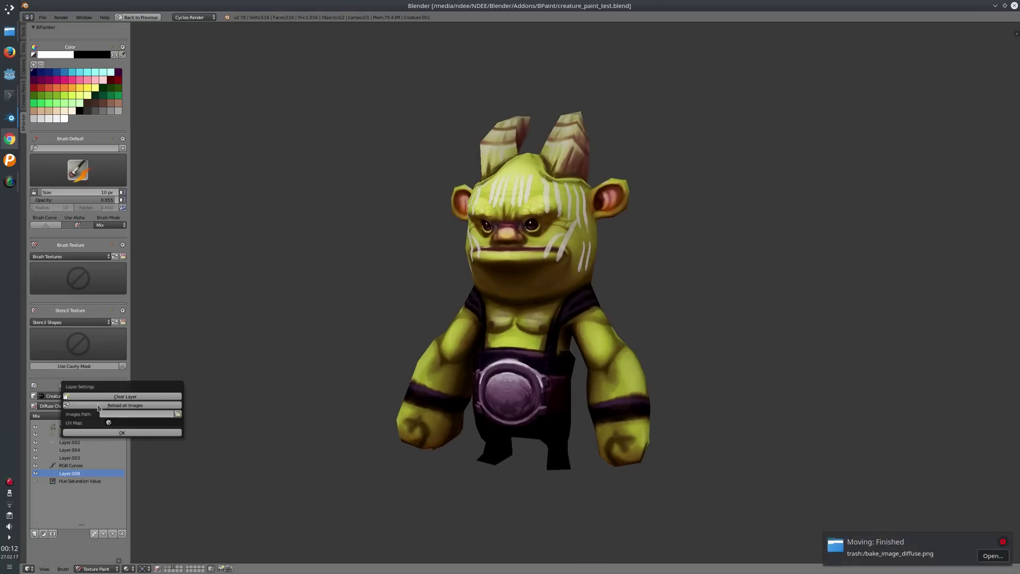
{"action": "left_click", "coordinate": [118, 404]}
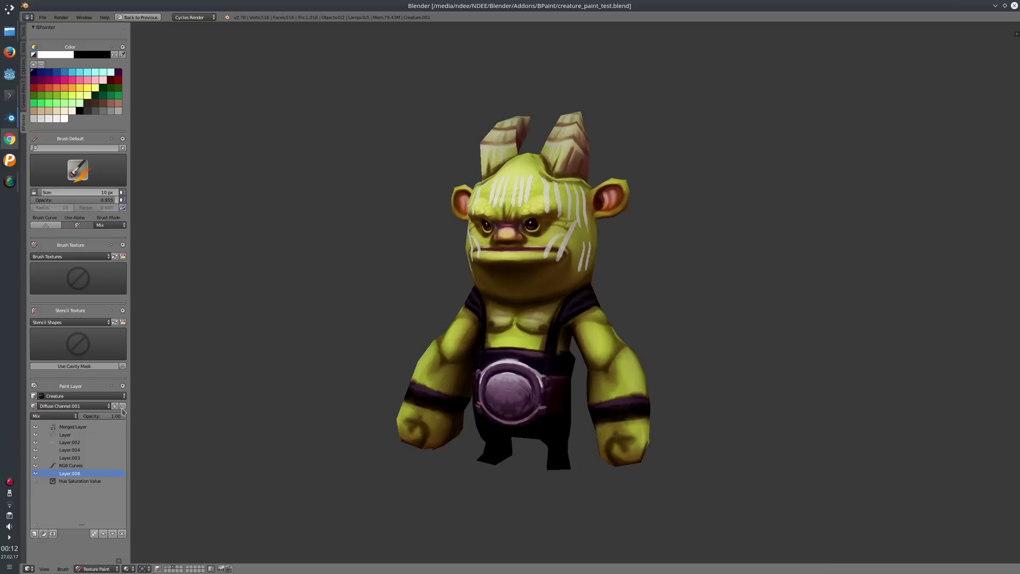
{"action": "middle_click_drag", "start_coordinate": [210, 406], "coordinate": [210, 389]}
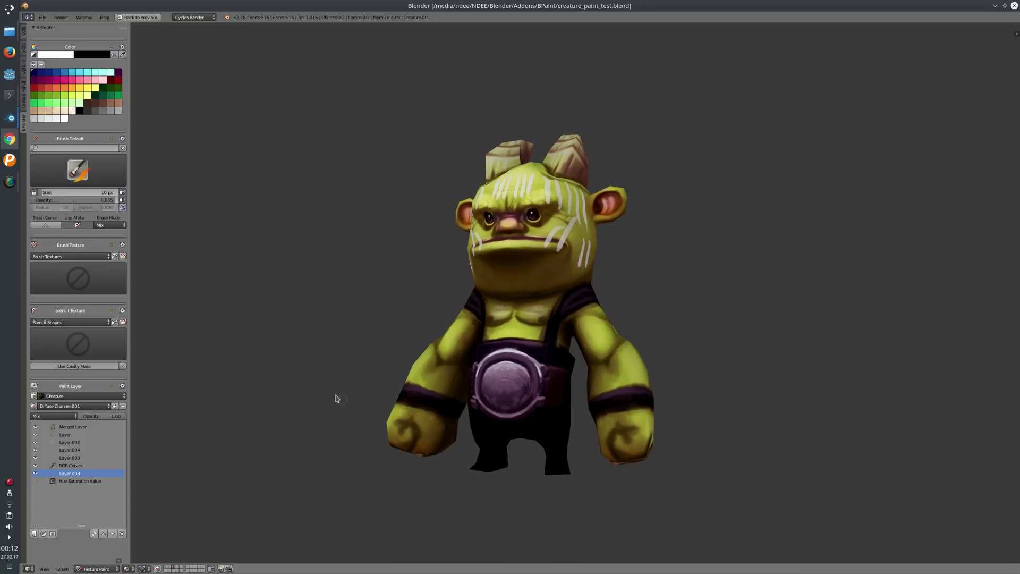
{"action": "mouse_move", "coordinate": [336, 398]}
{"action": "middle_mouse_down"}
{"action": "mouse_move", "coordinate": [337, 383]}
{"action": "mouse_move", "coordinate": [330, 405]}
{"action": "middle_mouse_up"}
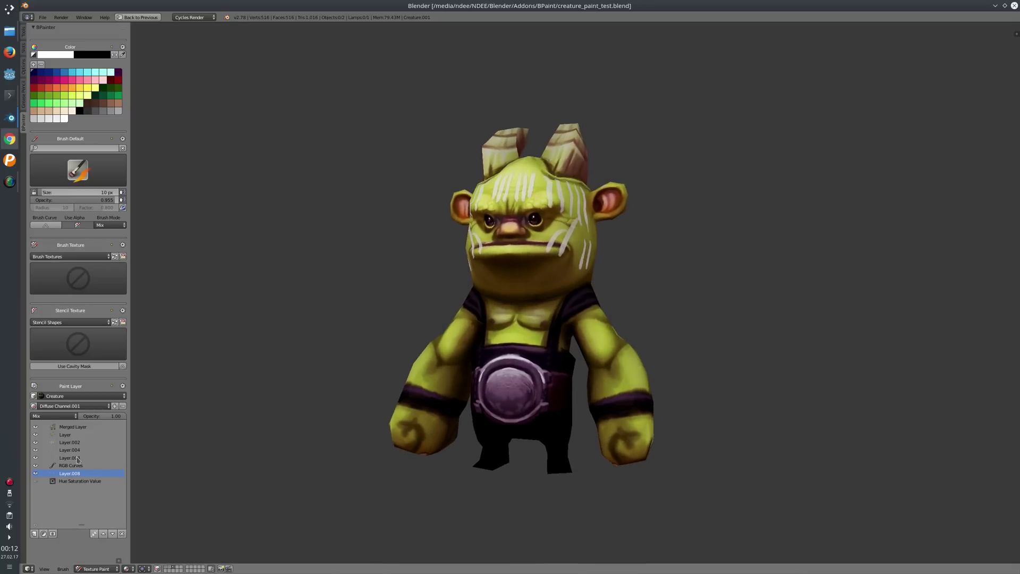
Hide Layer.008, and show and select the Hue Saturation Value adjustment layer
{"action": "left_click", "coordinate": [36, 473]}
{"action": "mouse_move", "coordinate": [541, 230]}
{"action": "middle_mouse_down"}
{"action": "mouse_move", "coordinate": [529, 234]}
{"action": "mouse_move", "coordinate": [543, 244]}
{"action": "mouse_move", "coordinate": [548, 232]}
{"action": "middle_mouse_up"}
{"action": "scroll", "coordinate": [542, 211], "scroll_direction": "up", "scroll_amount": 3}
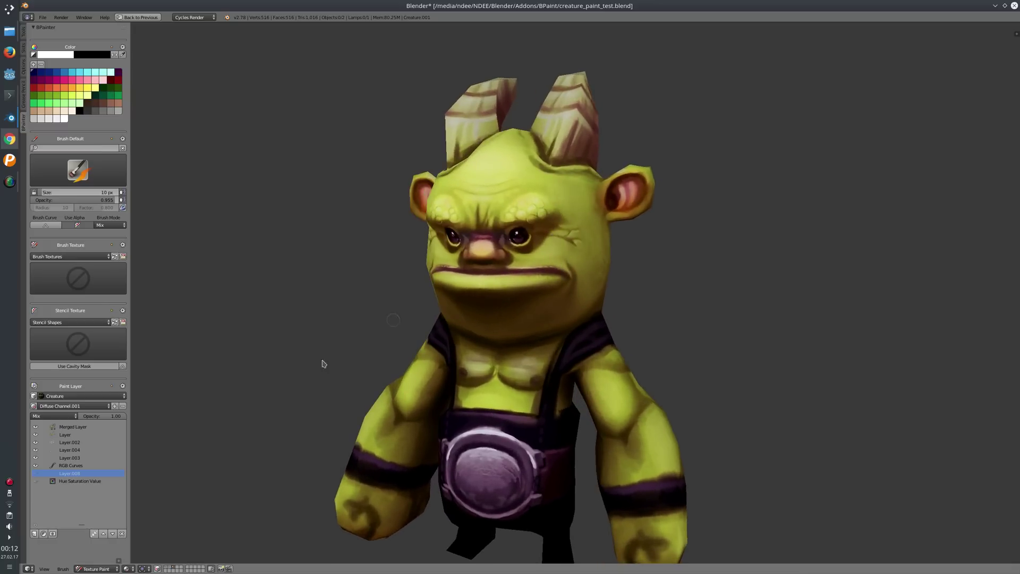
{"action": "left_click", "coordinate": [36, 481]}
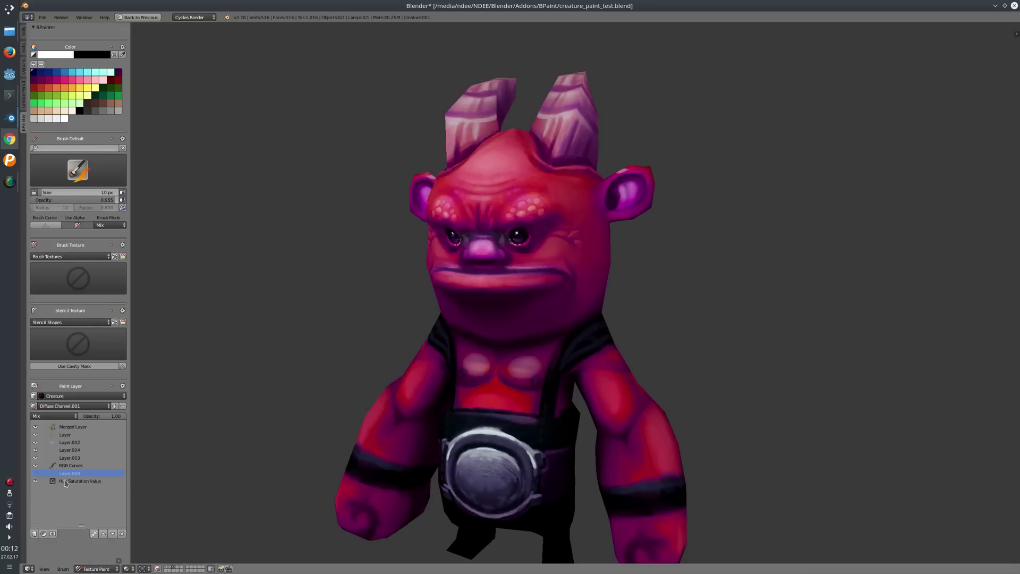
{"action": "left_click", "coordinate": [69, 482]}
{"action": "middle_click_drag", "start_coordinate": [510, 307], "coordinate": [401, 314]}
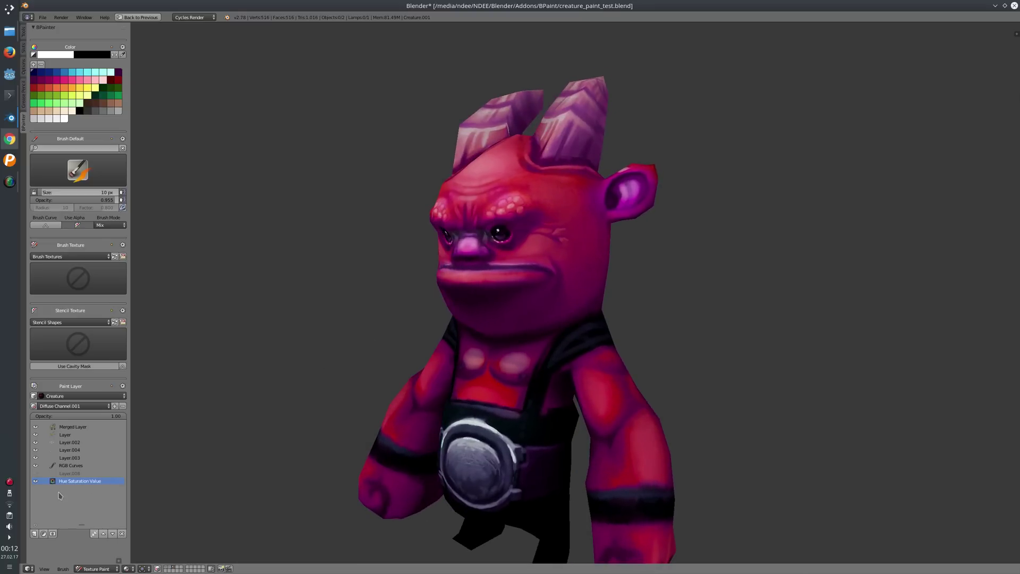
Set the Hue Saturation Value adjustment layer's hue to about 0.345
{"action": "left_click", "coordinate": [53, 481]}
{"action": "mouse_move", "coordinate": [51, 492]}
{"action": "left_mouse_down"}
{"action": "mouse_move", "coordinate": [77, 490]}
{"action": "mouse_move", "coordinate": [63, 496]}
{"action": "left_mouse_up"}
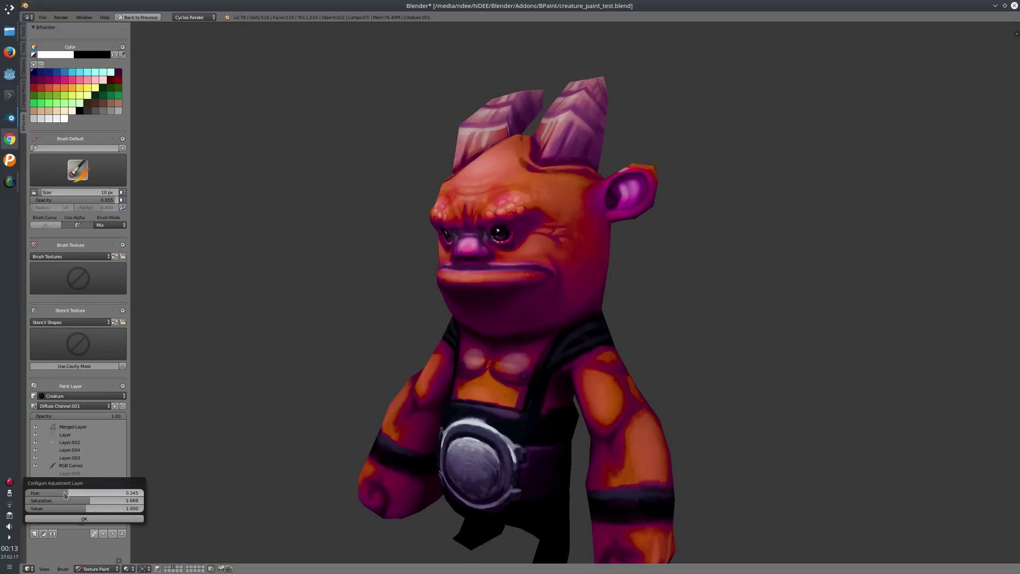
{"action": "middle_click_drag", "start_coordinate": [378, 286], "coordinate": [550, 224]}
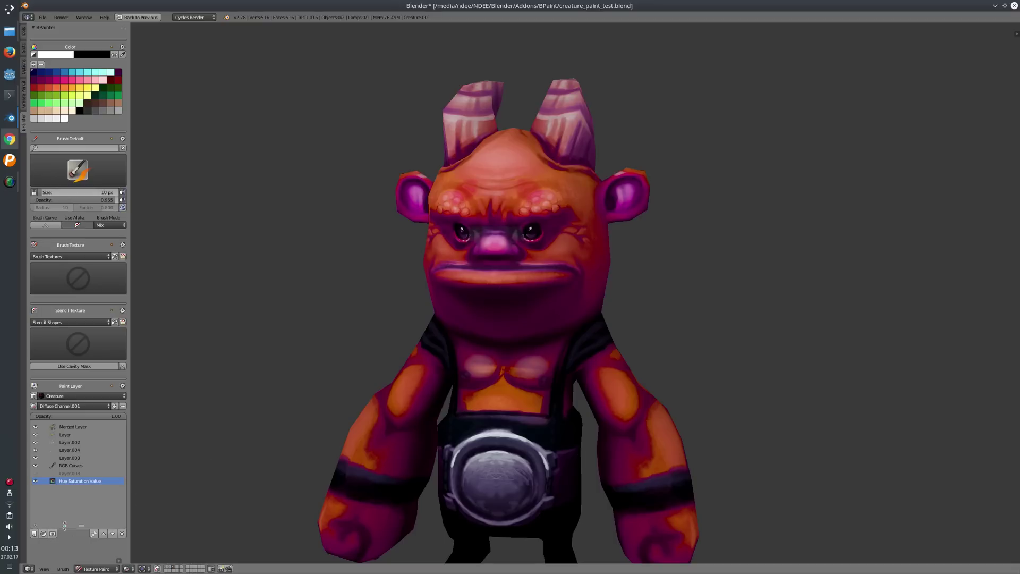
Add a 256 × 256 layer mask to the Hue Saturation Value adjustment layer
{"action": "left_click", "coordinate": [94, 534]}
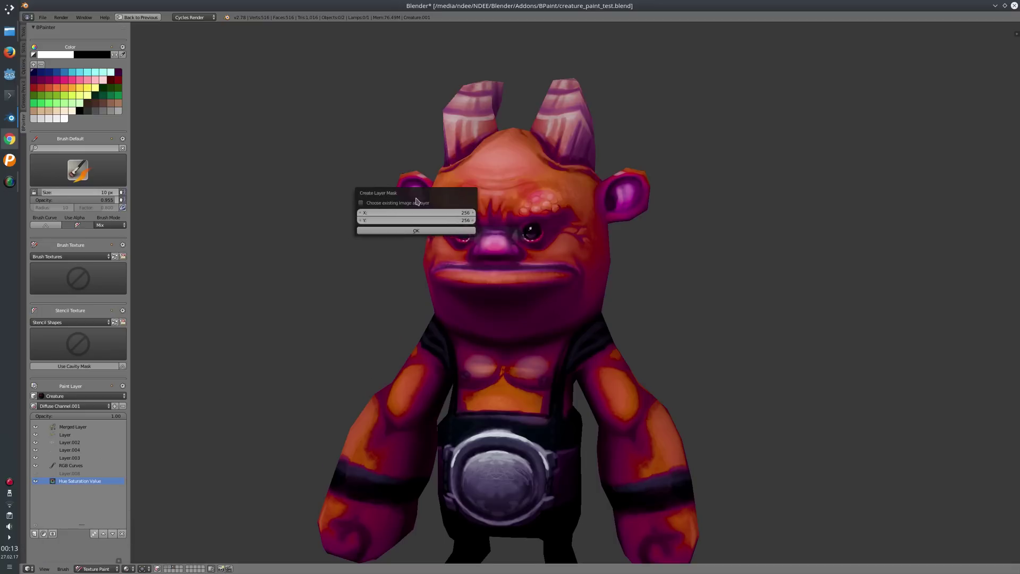
{"action": "left_click", "coordinate": [413, 235]}
{"action": "middle_click_drag", "start_coordinate": [435, 239], "coordinate": [417, 246]}
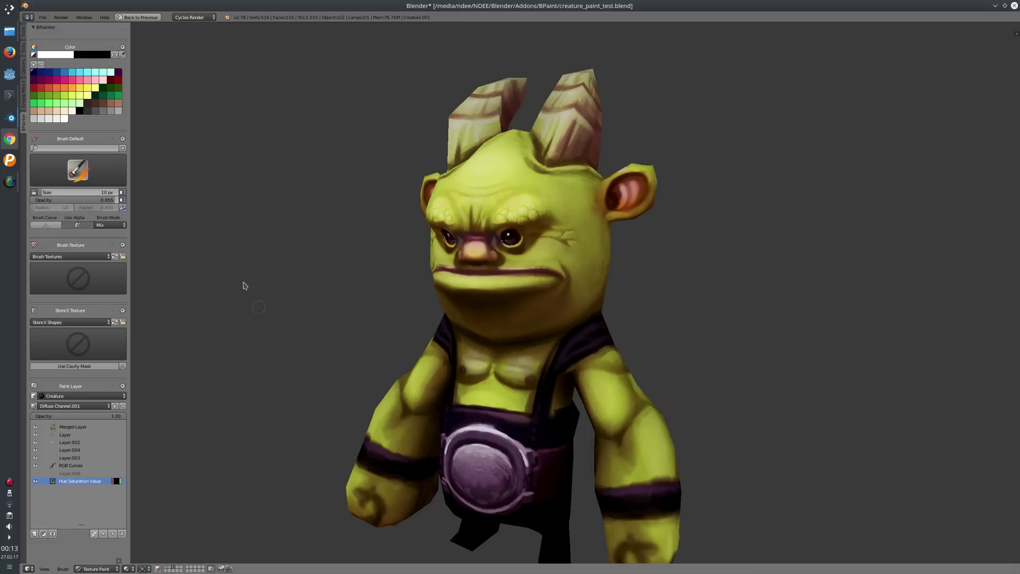
Enlarge the brush to about 58 px and paint white on the adjustment layer's mask across the creature's face
{"action": "key", "text": "f"}
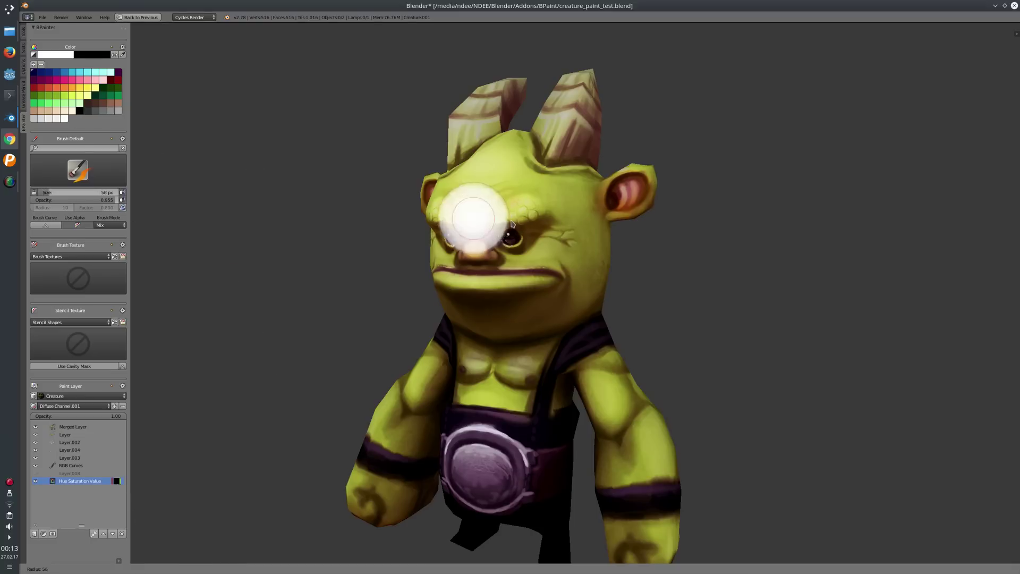
{"action": "left_click", "coordinate": [511, 218]}
{"action": "mouse_move", "coordinate": [486, 239]}
{"action": "left_mouse_down"}
{"action": "mouse_move", "coordinate": [490, 225]}
{"action": "mouse_move", "coordinate": [481, 248]}
{"action": "mouse_move", "coordinate": [516, 196]}
{"action": "mouse_move", "coordinate": [507, 278]}
{"action": "left_mouse_up"}
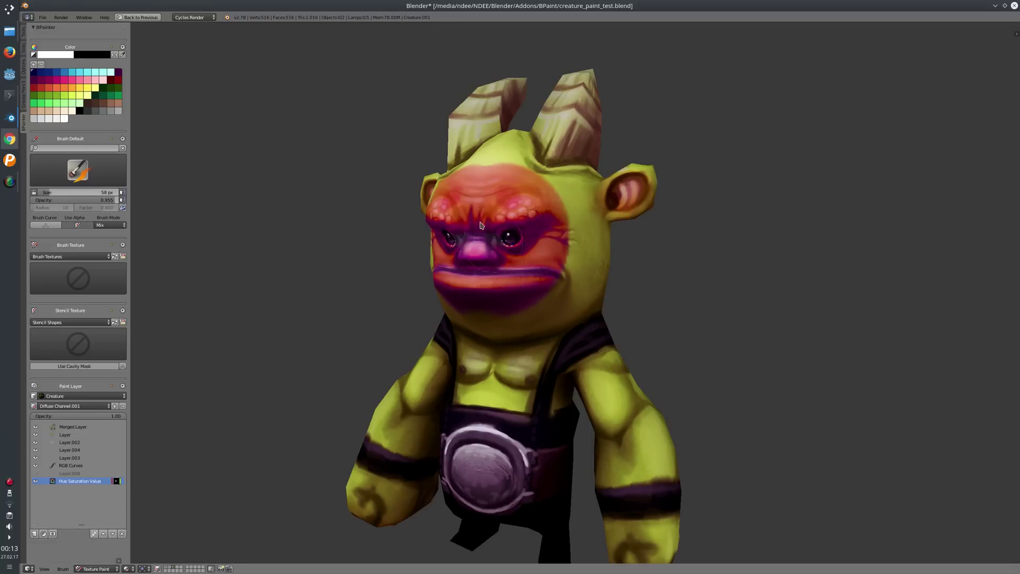
{"action": "middle_click_drag", "start_coordinate": [470, 268], "coordinate": [419, 271]}
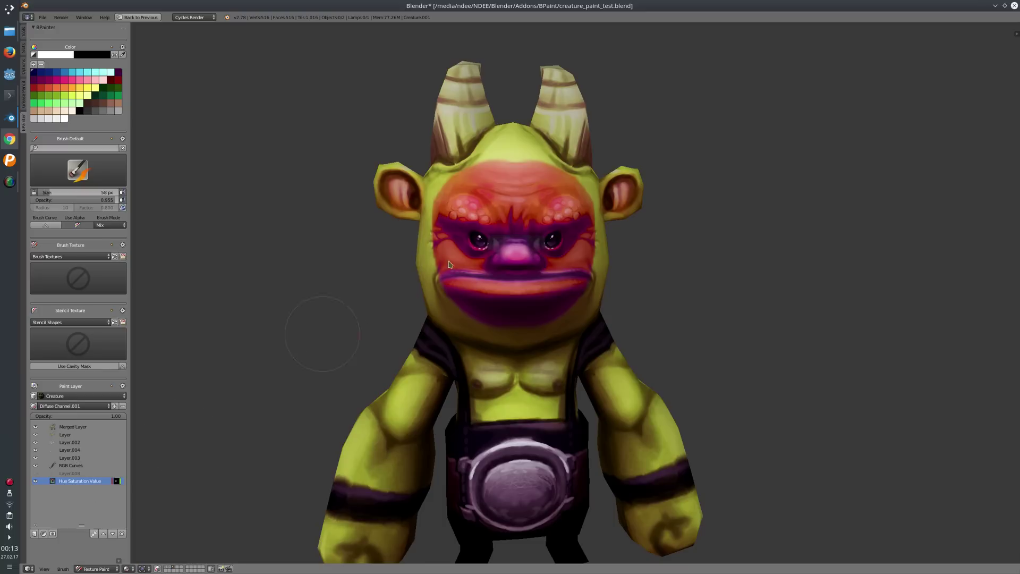
{"action": "middle_click_drag", "start_coordinate": [522, 216], "coordinate": [494, 233]}
{"action": "left_click", "coordinate": [77, 459]}
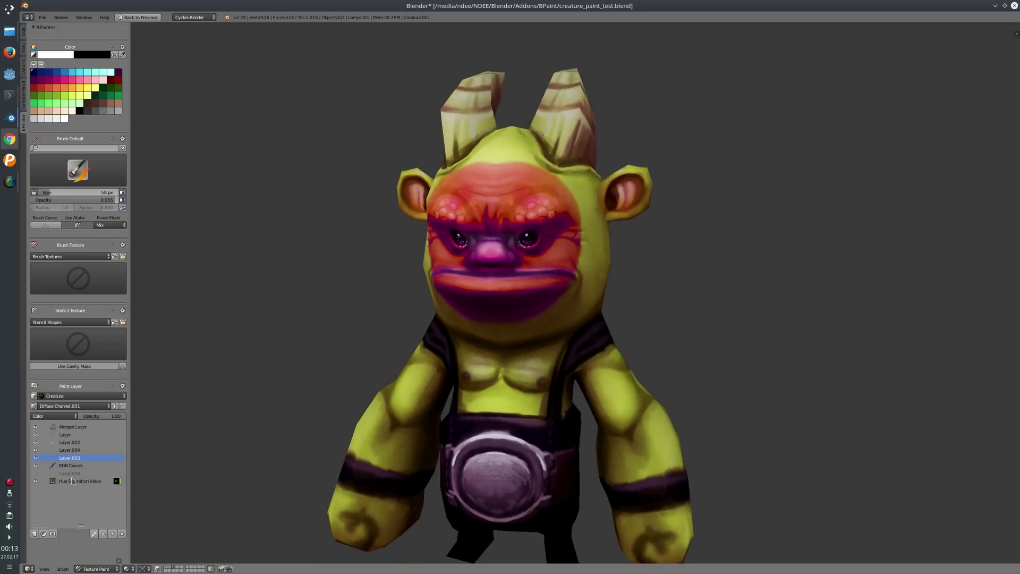
{"action": "left_click", "coordinate": [98, 482]}
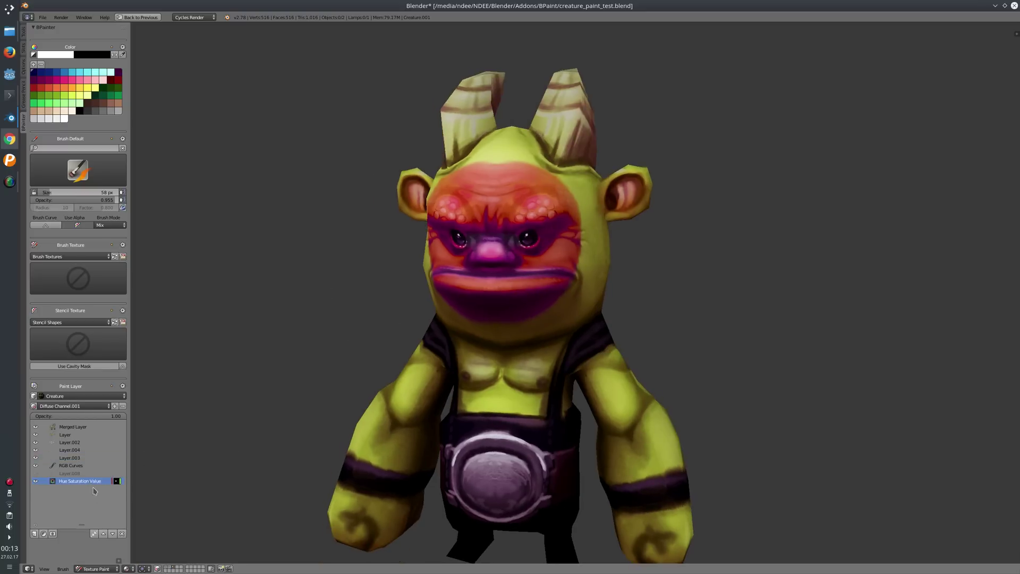
Invert the Hue Saturation Value adjustment layer's mask
{"action": "middle_click_drag", "start_coordinate": [530, 204], "coordinate": [506, 218]}
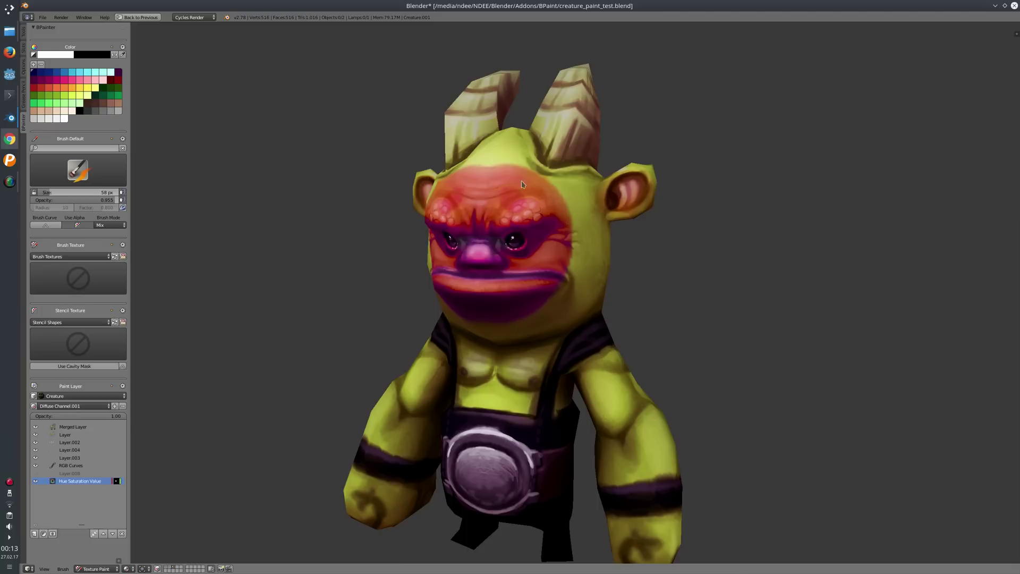
{"action": "left_click", "coordinate": [117, 481]}
{"action": "middle_click_drag", "start_coordinate": [476, 283], "coordinate": [537, 213]}
Sample grey shades from the adjustment layer's mask and paint them along the mask's edge around the creature's face
{"action": "key", "text": "s"}
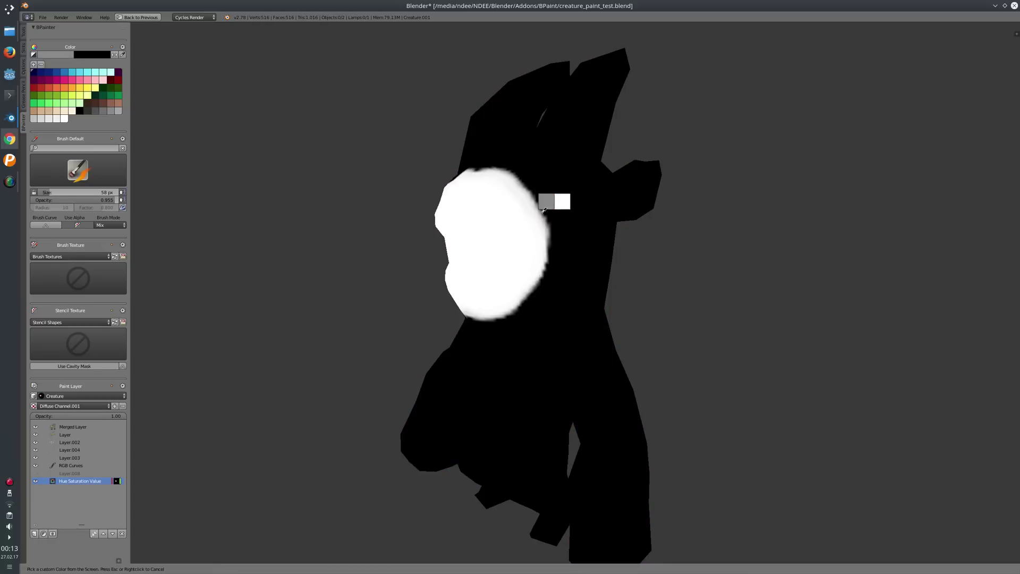
{"action": "left_click", "coordinate": [536, 197]}
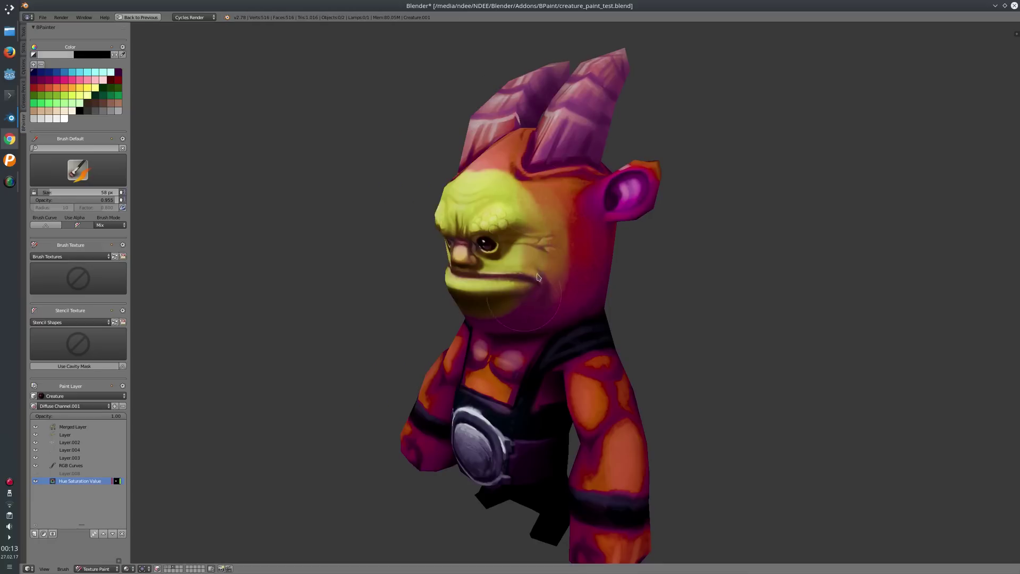
{"action": "key", "text": "s"}
{"action": "left_click", "coordinate": [527, 201]}
{"action": "middle_click_drag", "start_coordinate": [476, 173], "coordinate": [403, 295]}
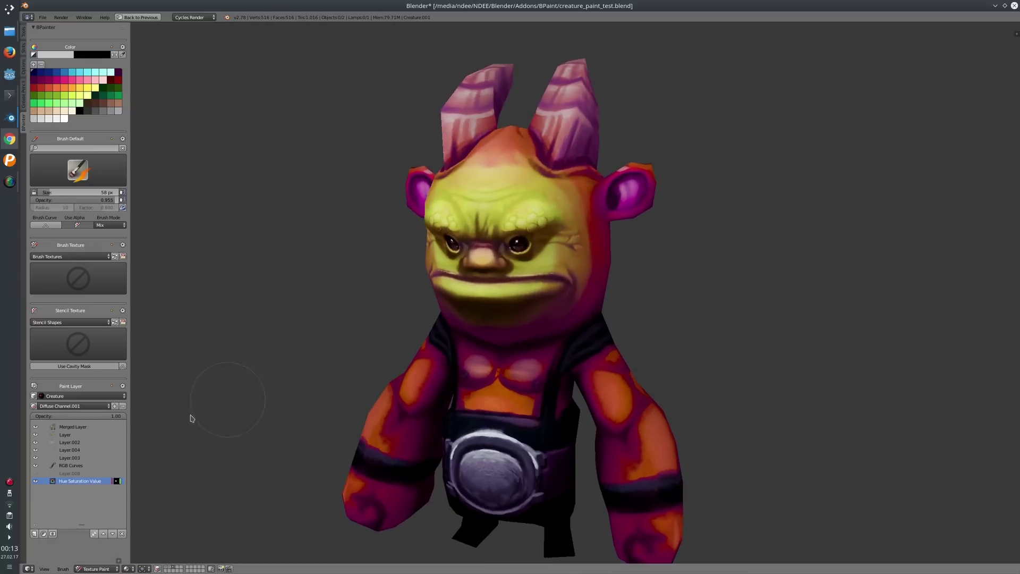
{"action": "middle_click_drag", "start_coordinate": [577, 214], "coordinate": [554, 228]}
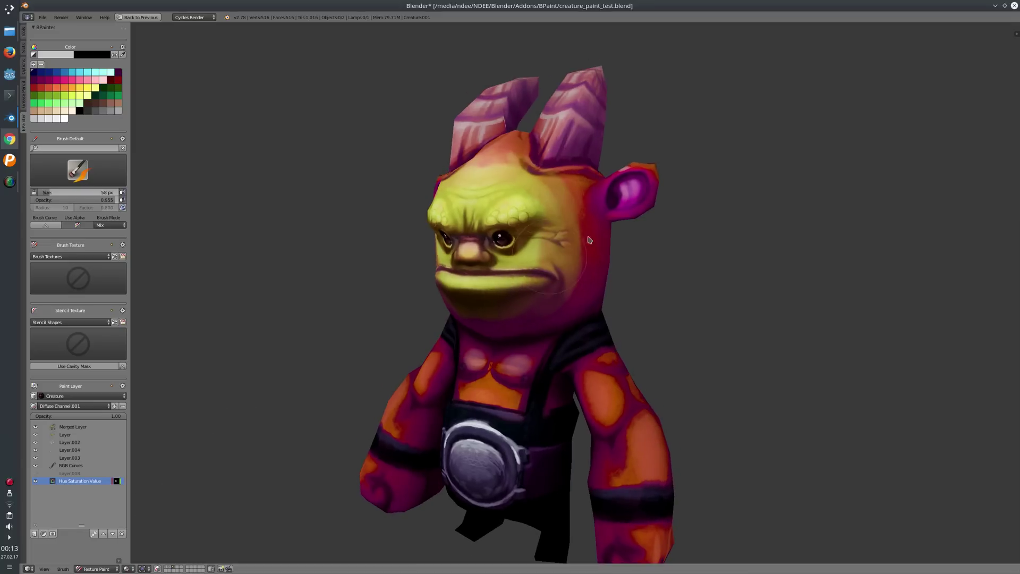
Invert the Hue Saturation Value layer's mask back and switch the mask off and on to compare its effect
{"action": "left_click", "coordinate": [116, 481]}
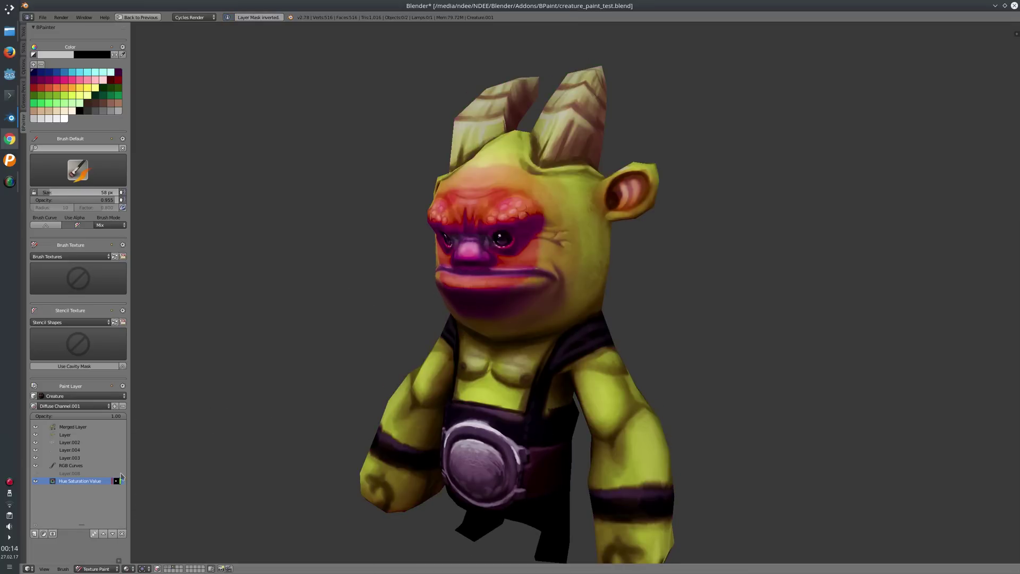
{"action": "left_click", "coordinate": [117, 483]}
{"action": "middle_click_drag", "start_coordinate": [457, 299], "coordinate": [505, 294]}
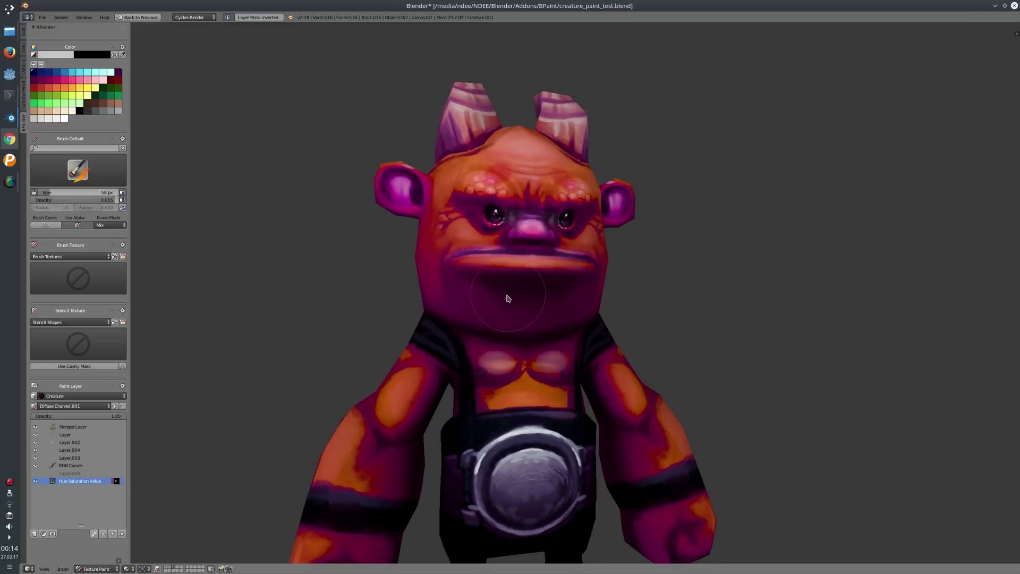
{"action": "left_click", "coordinate": [116, 483]}
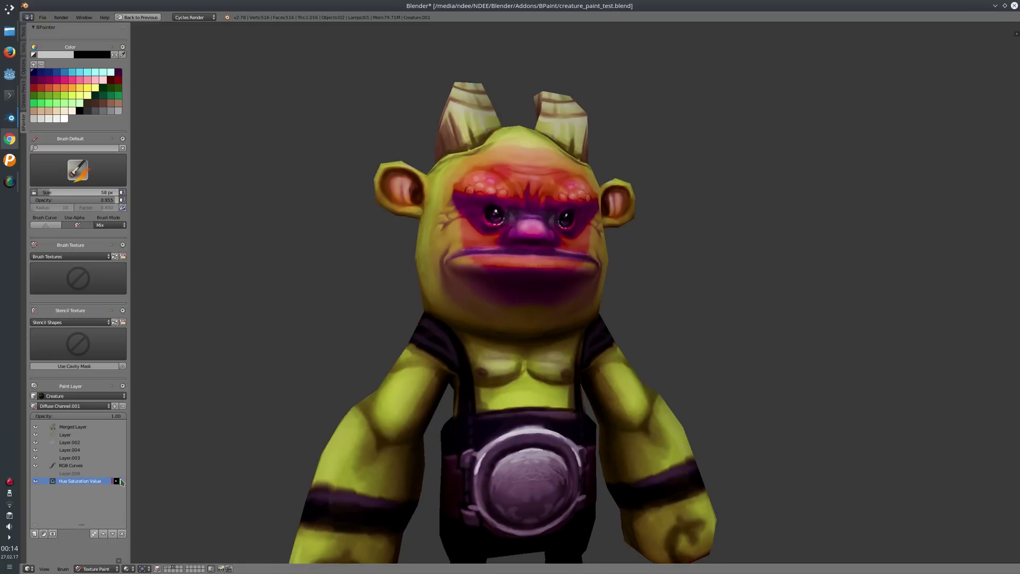
{"action": "middle_click_drag", "start_coordinate": [509, 270], "coordinate": [477, 285]}
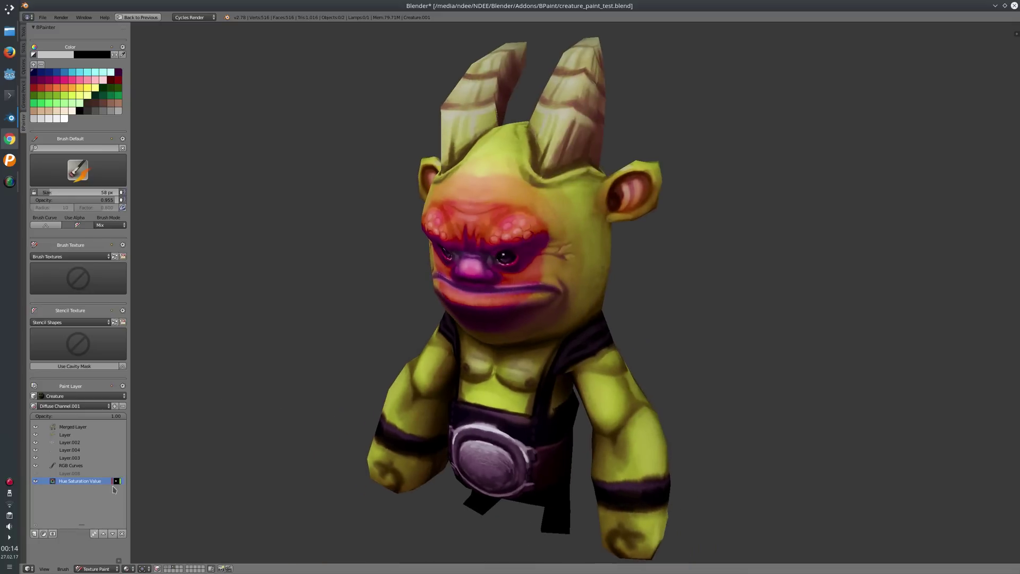
{"action": "left_click", "coordinate": [117, 482]}
{"action": "left_click", "coordinate": [117, 482]}
{"action": "middle_click_drag", "start_coordinate": [492, 281], "coordinate": [418, 274]}
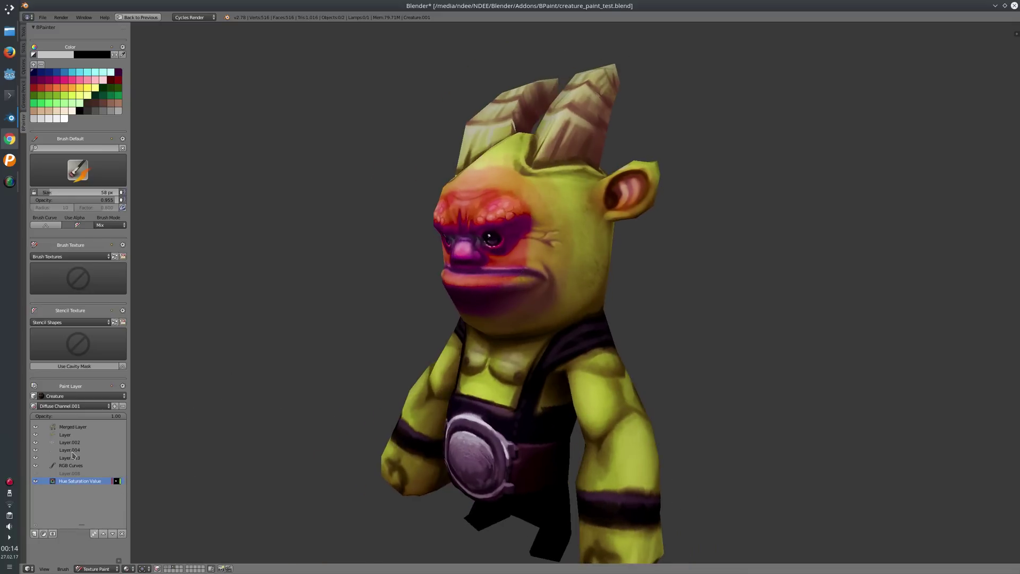
Add a layer mask to the paint layer named Layer and paint light grey on it over the creature's face
{"action": "left_click", "coordinate": [66, 435]}
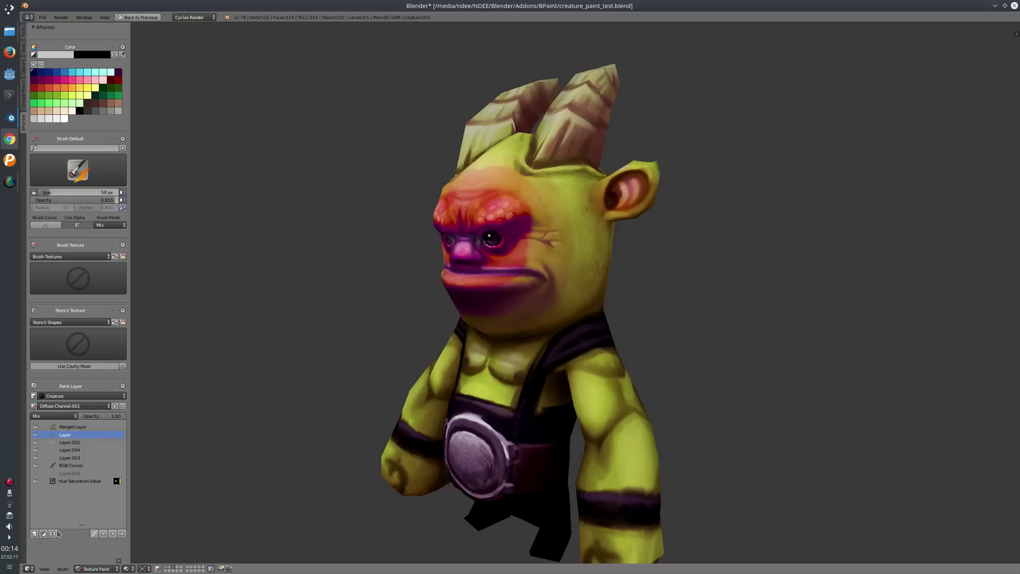
{"action": "left_click", "coordinate": [55, 534]}
{"action": "left_click", "coordinate": [79, 564]}
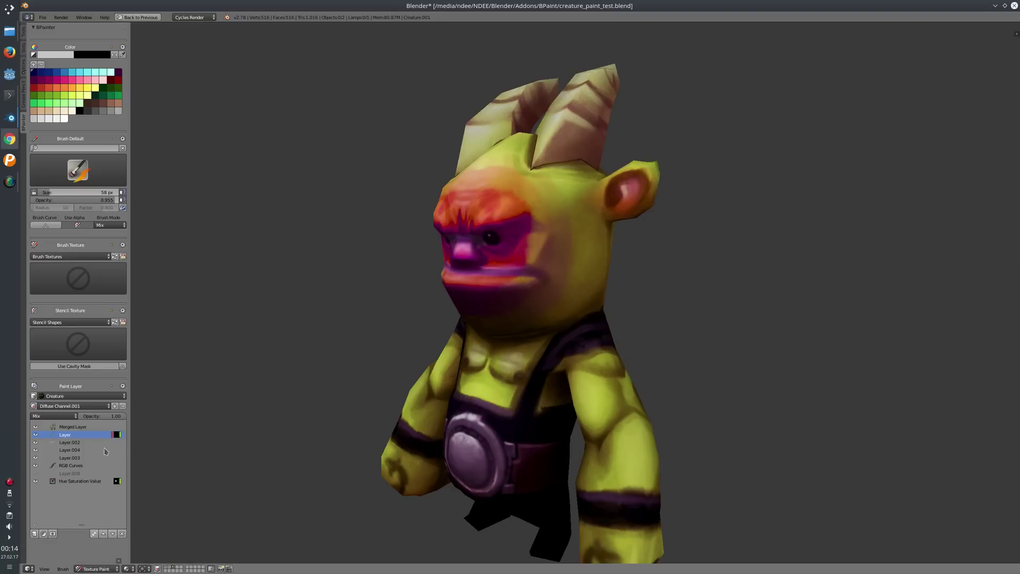
{"action": "middle_click_drag", "start_coordinate": [305, 336], "coordinate": [346, 288]}
{"action": "left_click", "coordinate": [538, 235]}
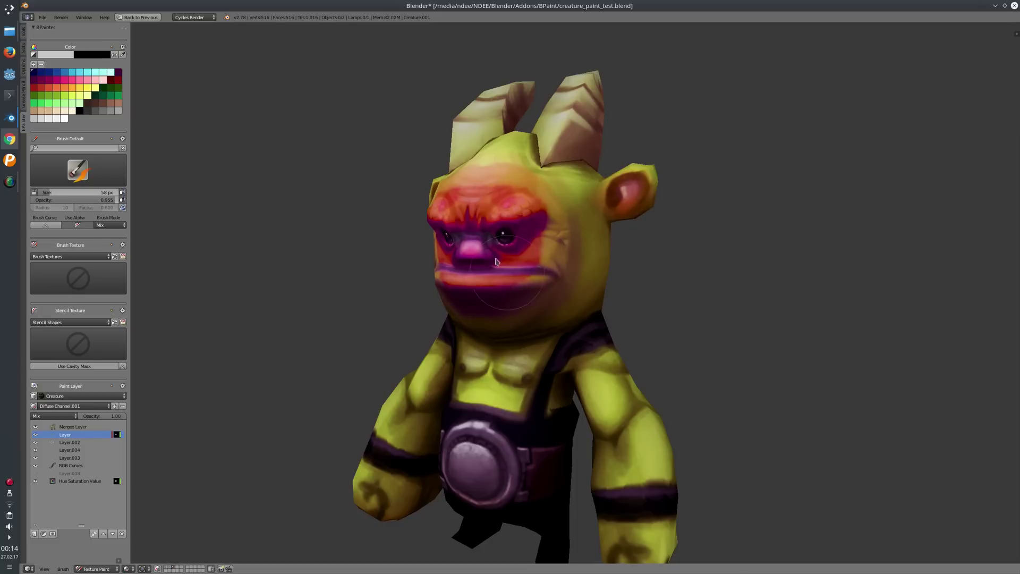
Hide the Hue Saturation Value adjustment layer and delete the mask of the paint layer named Layer
{"action": "left_click", "coordinate": [36, 481]}
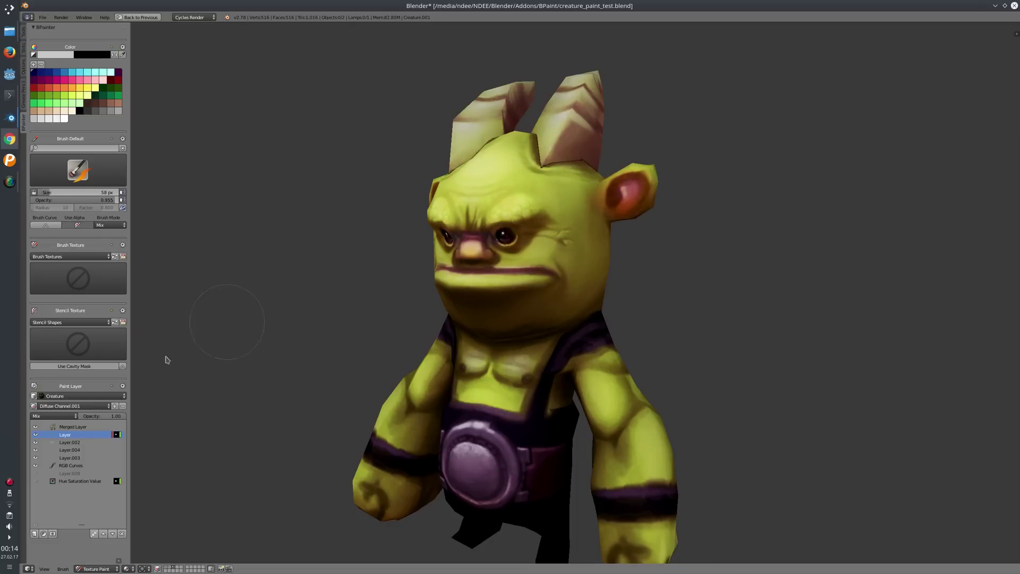
{"action": "middle_click_drag", "start_coordinate": [515, 231], "coordinate": [543, 226]}
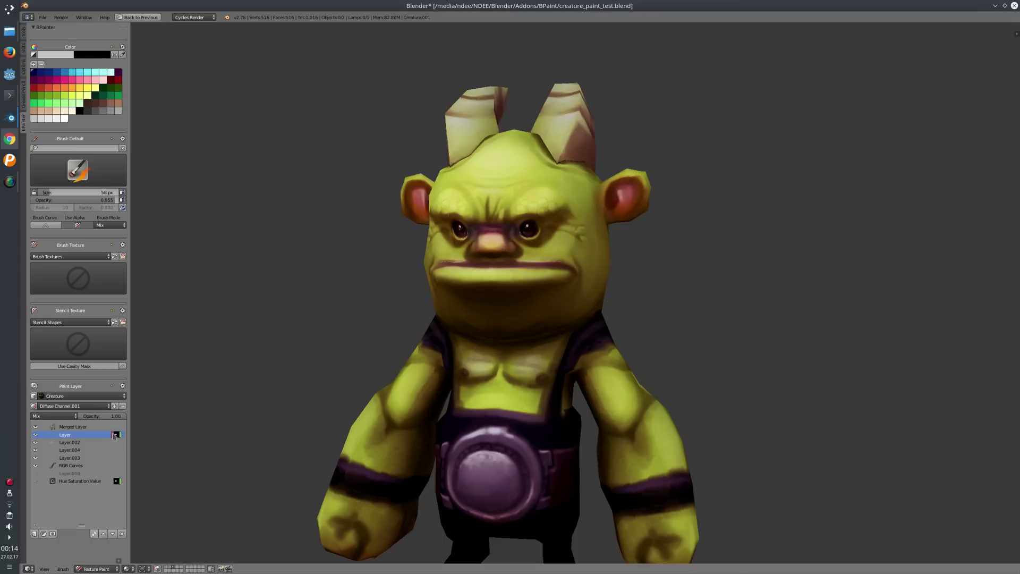
{"action": "left_click", "coordinate": [54, 436]}
{"action": "left_click", "coordinate": [70, 458]}
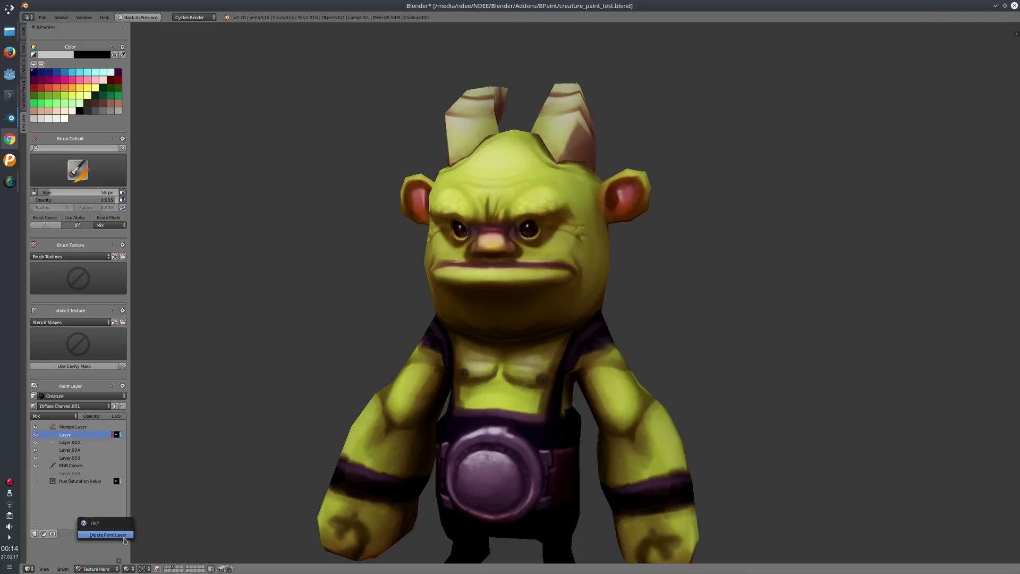
{"action": "left_click", "coordinate": [122, 534]}
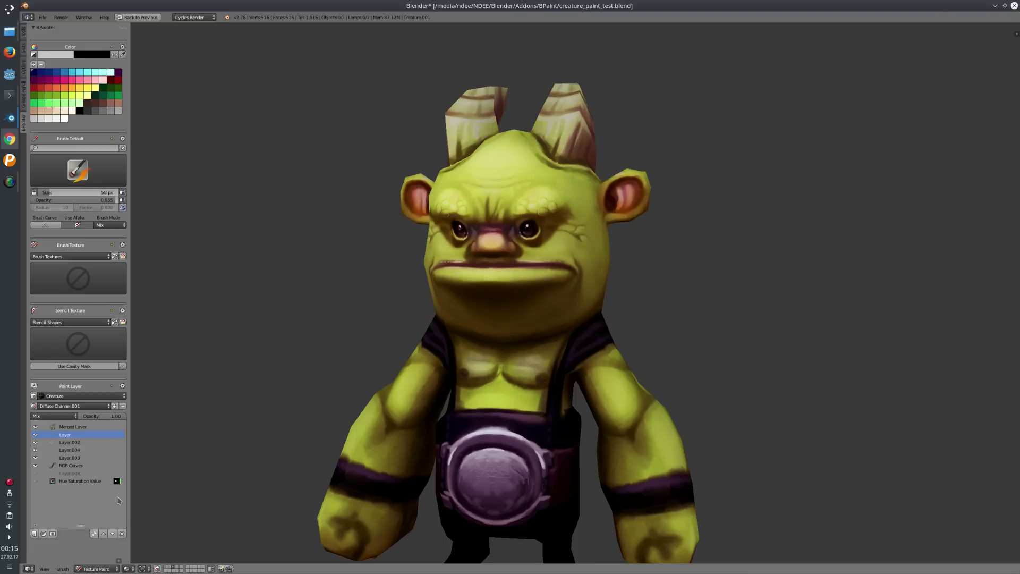
Select the Hue Saturation Value adjustment layer among the paint layers
{"action": "left_click", "coordinate": [83, 481]}
{"action": "left_click", "coordinate": [73, 436]}
{"action": "left_click", "coordinate": [89, 479]}
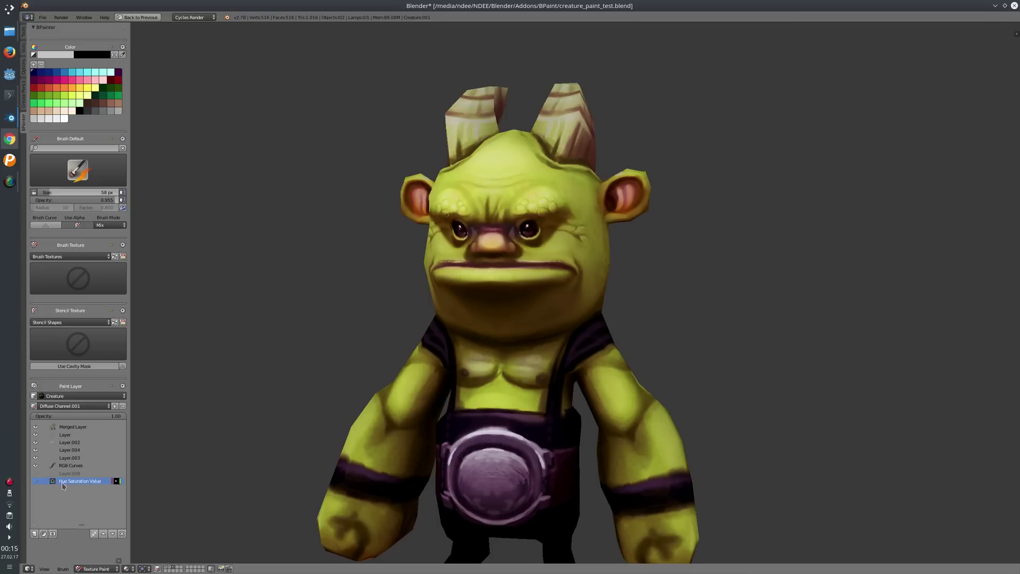
{"action": "mouse_move", "coordinate": [170, 351]}
{"action": "middle_mouse_down"}
{"action": "mouse_move", "coordinate": [371, 318]}
{"action": "mouse_move", "coordinate": [428, 281]}
{"action": "mouse_move", "coordinate": [437, 297]}
{"action": "mouse_move", "coordinate": [434, 272]}
{"action": "middle_mouse_up"}
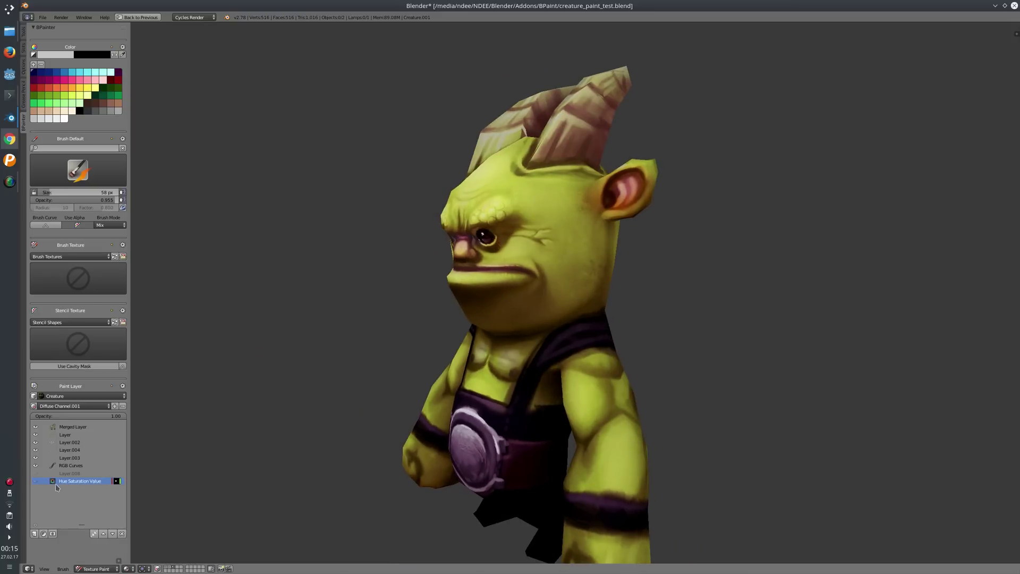
{"action": "middle_click_drag", "start_coordinate": [433, 340], "coordinate": [455, 312]}
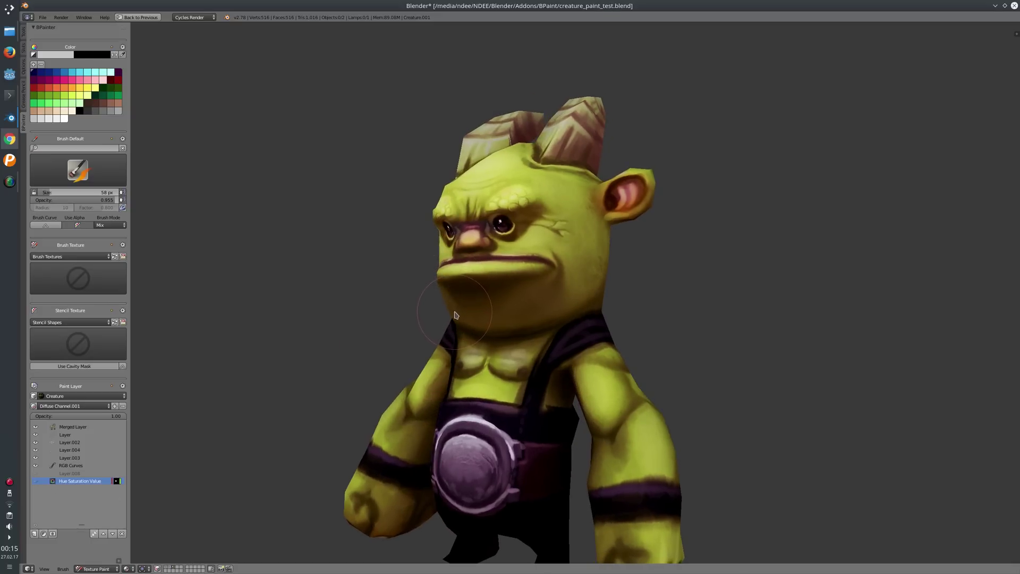
{"action": "middle_click_drag", "start_coordinate": [455, 314], "coordinate": [414, 327]}
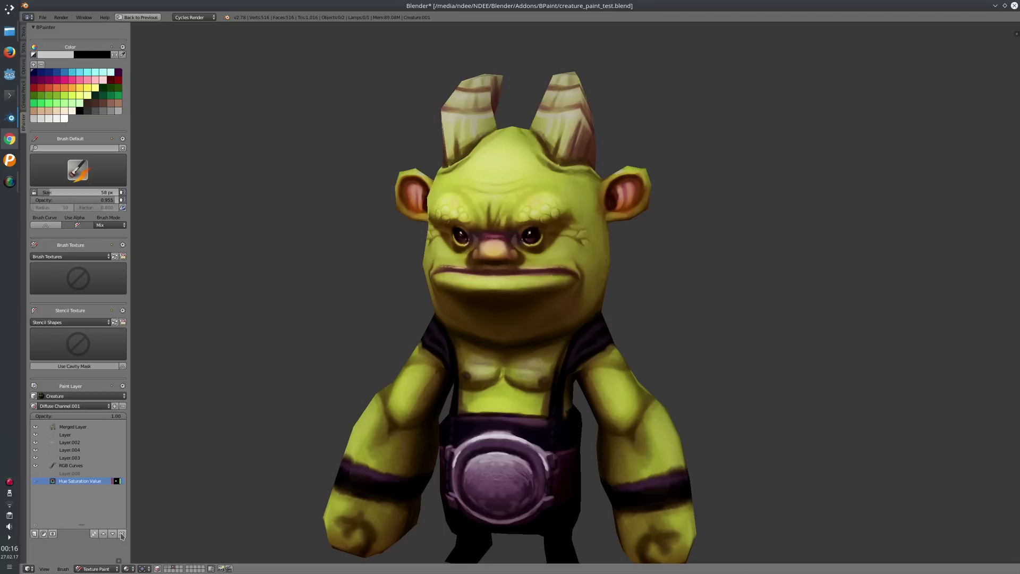
Add a new 1024 × 1024 paint layer next to Layer.004 and delete it again
{"action": "left_click", "coordinate": [70, 450]}
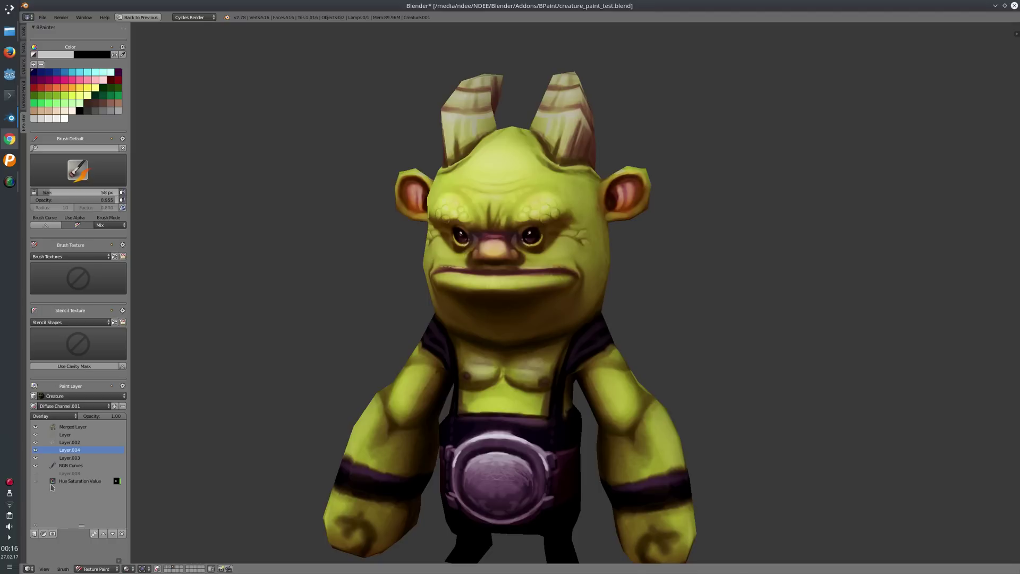
{"action": "left_click", "coordinate": [34, 533]}
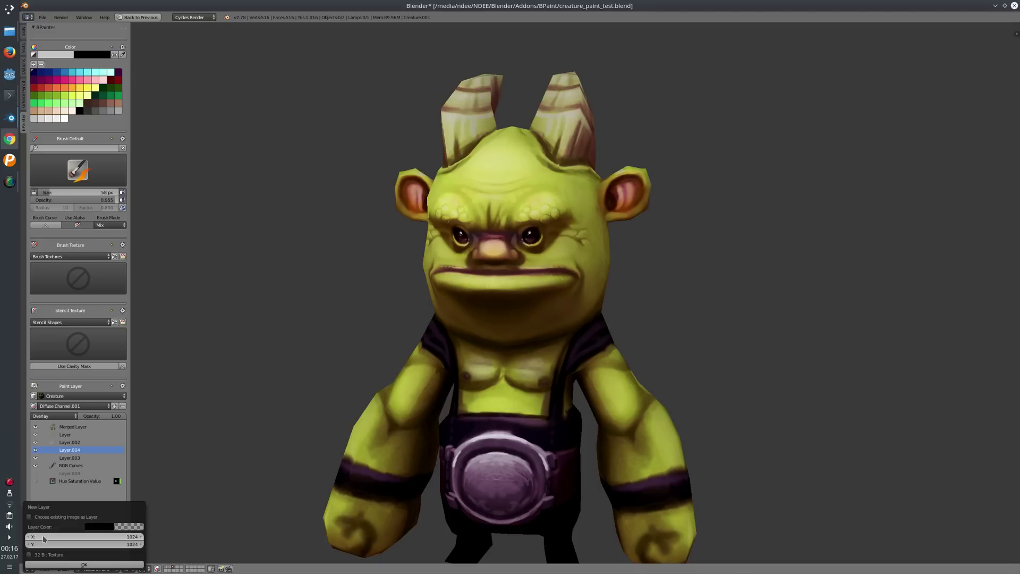
{"action": "left_click", "coordinate": [72, 564]}
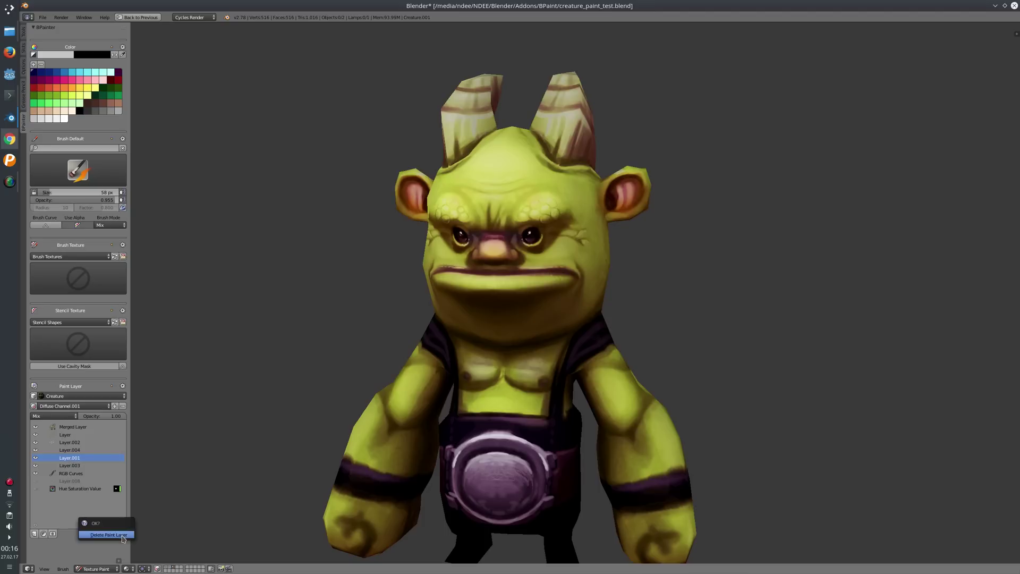
{"action": "left_click", "coordinate": [122, 533]}
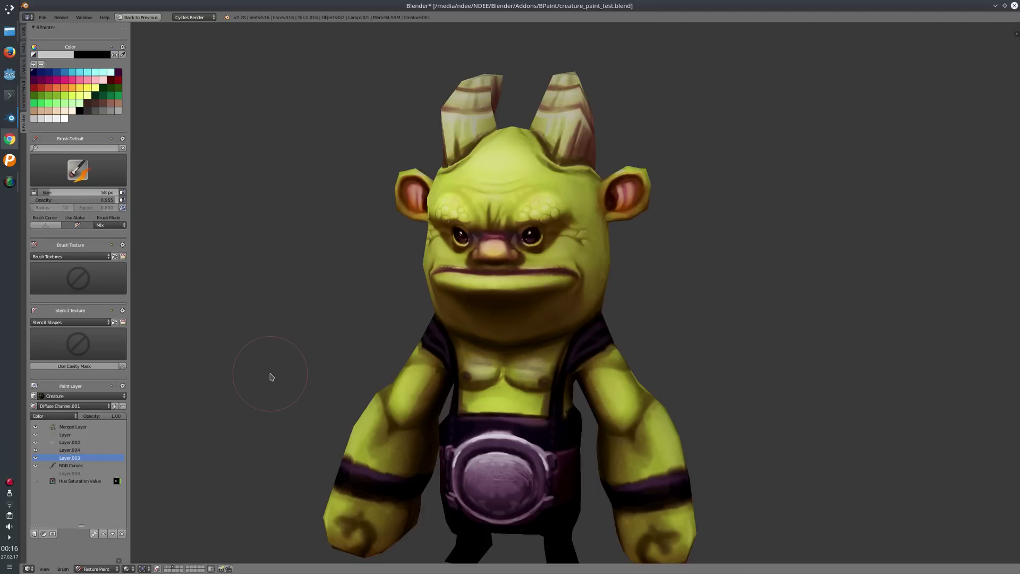
Review the BPainter add-on's preferences in the Paint category of the user preferences, and close them
{"action": "mouse_move", "coordinate": [423, 256]}
{"action": "middle_mouse_down"}
{"action": "mouse_move", "coordinate": [418, 269]}
{"action": "mouse_move", "coordinate": [421, 260]}
{"action": "middle_mouse_up"}
{"action": "key", "text": "ctrl+alt+u"}
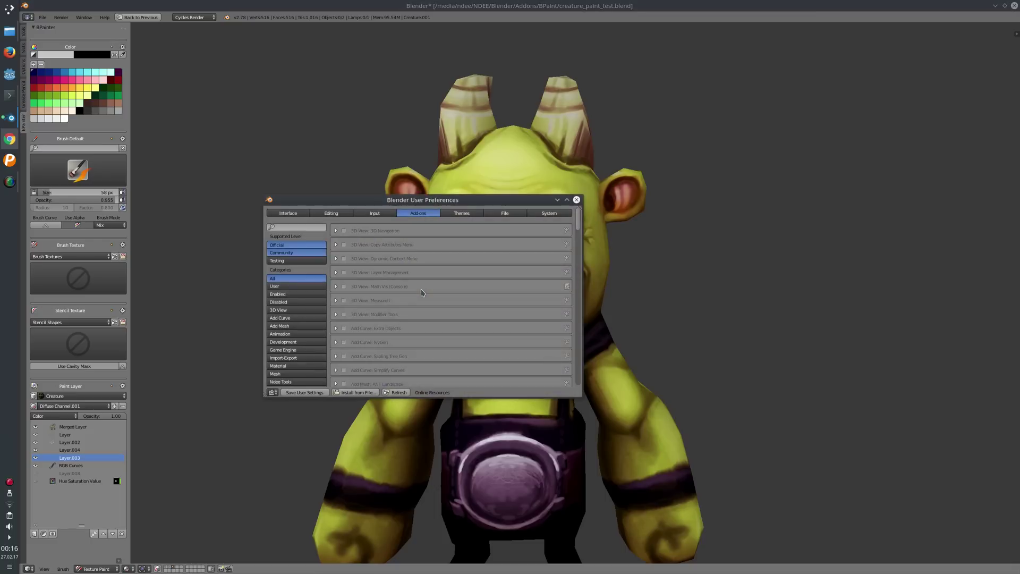
{"action": "scroll", "coordinate": [295, 326], "scroll_direction": "down", "scroll_amount": 2}
{"action": "left_click", "coordinate": [287, 363]}
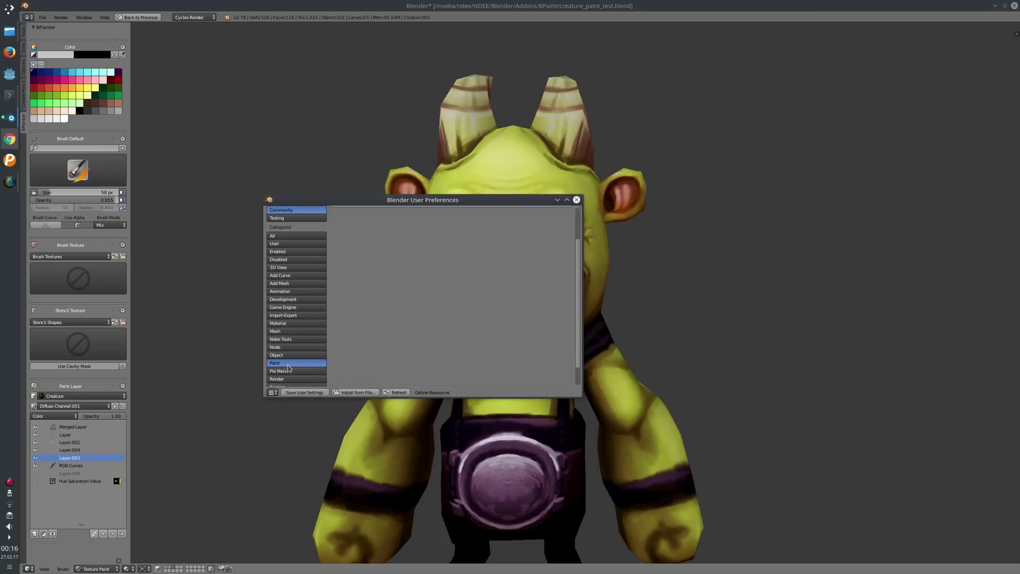
{"action": "left_click", "coordinate": [336, 230]}
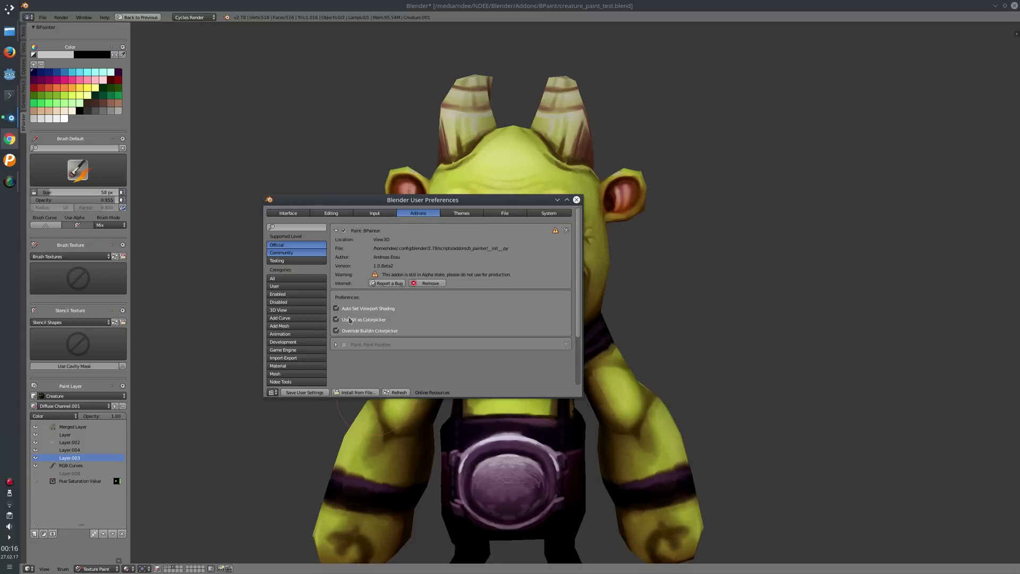
{"action": "left_click", "coordinate": [336, 329]}
{"action": "left_click", "coordinate": [577, 199]}
Set the viewport shading to Solid and switch the creature to Object Mode
{"action": "left_click", "coordinate": [128, 568]}
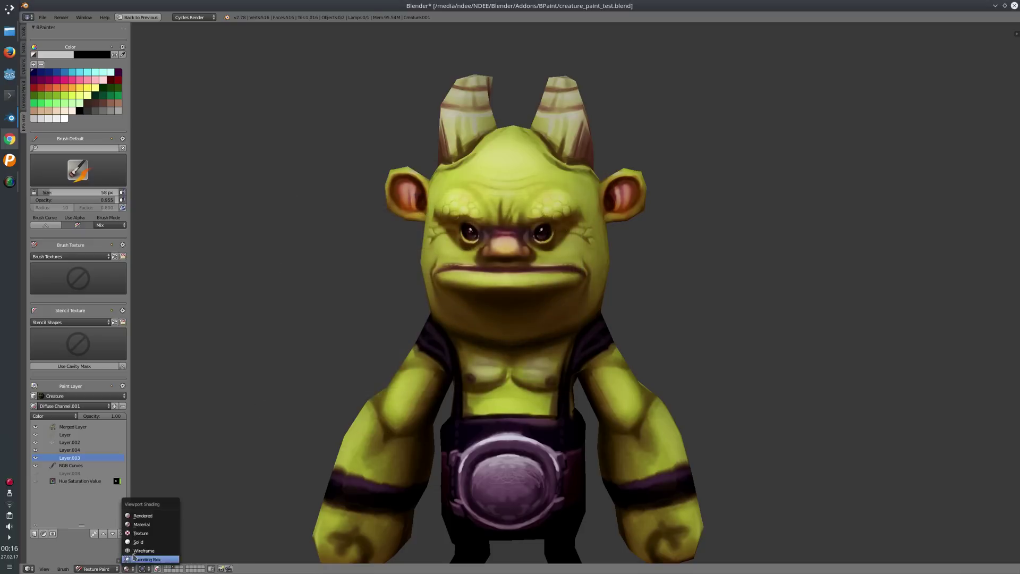
{"action": "left_click", "coordinate": [138, 541]}
{"action": "left_click", "coordinate": [112, 569]}
{"action": "left_click", "coordinate": [110, 562]}
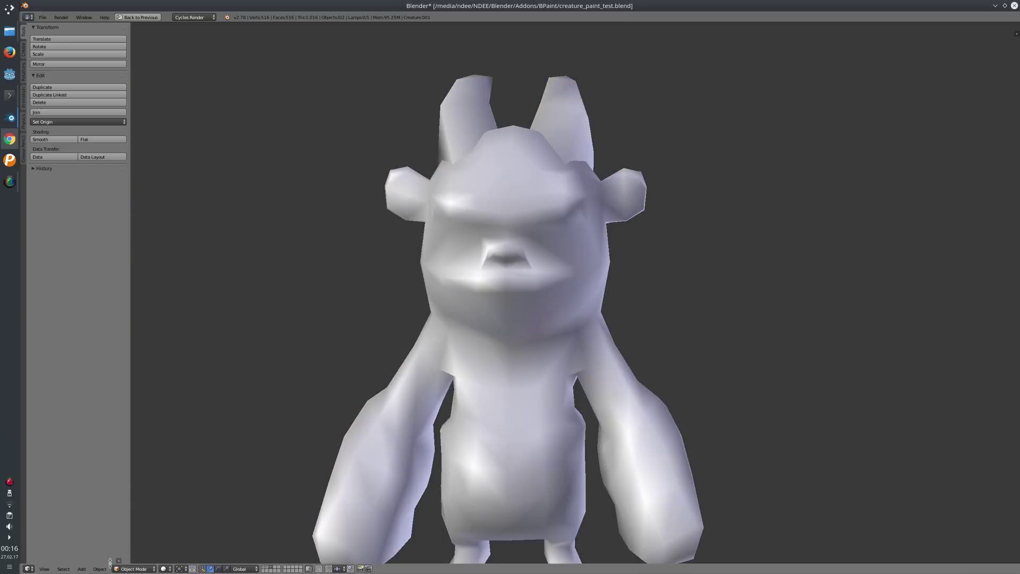
Return the creature to Texture Paint mode
{"action": "left_click", "coordinate": [133, 569]}
{"action": "left_click", "coordinate": [136, 519]}
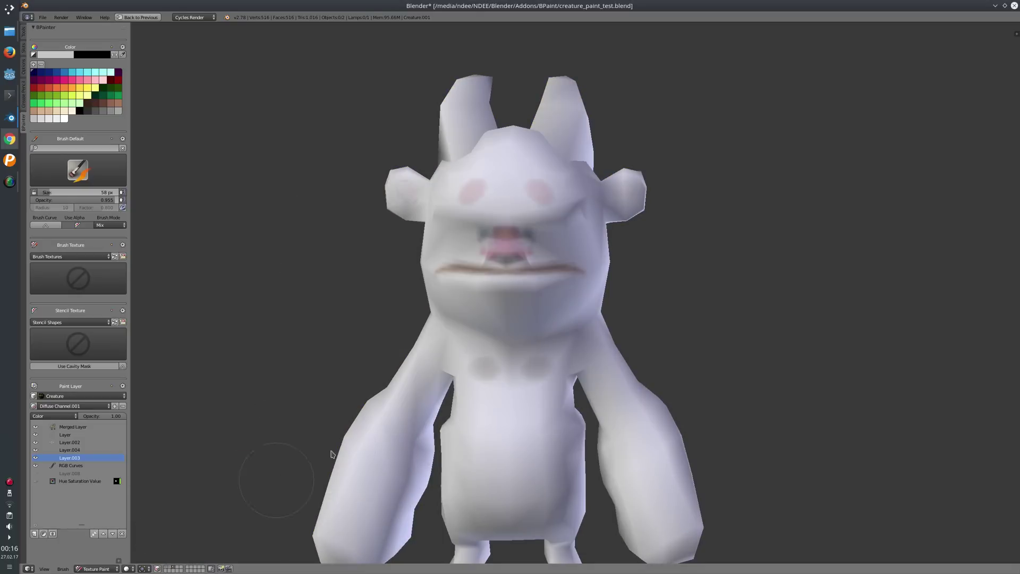
{"action": "mouse_move", "coordinate": [475, 333]}
{"action": "middle_mouse_down"}
{"action": "mouse_move", "coordinate": [439, 295]}
{"action": "mouse_move", "coordinate": [470, 288]}
{"action": "middle_mouse_up"}
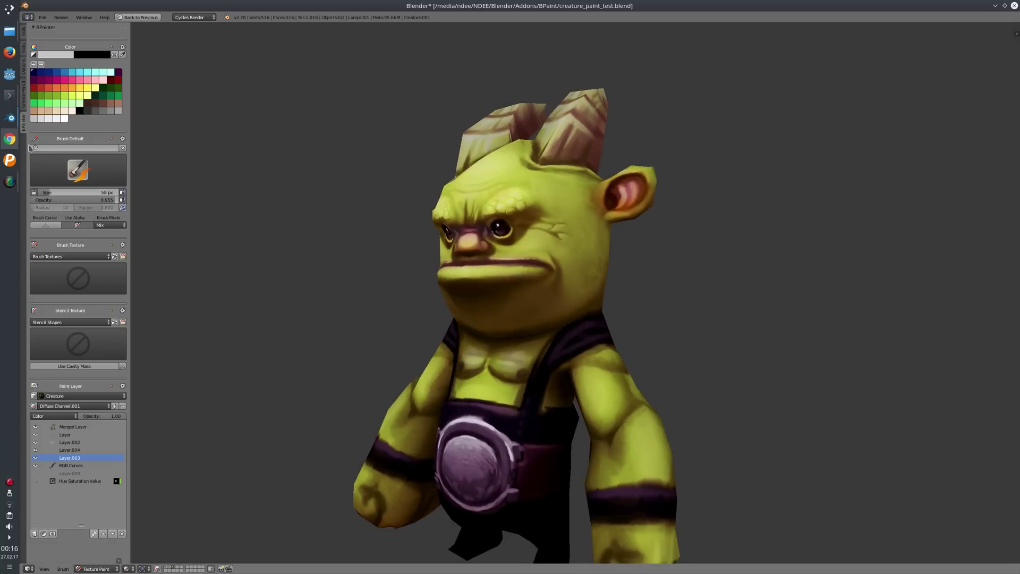
Reopen the BPainter preferences and toggle Auto Set Viewport Shading and Use Alt as Colorpicker off and back on
{"action": "key", "text": "ctrl+alt+u"}
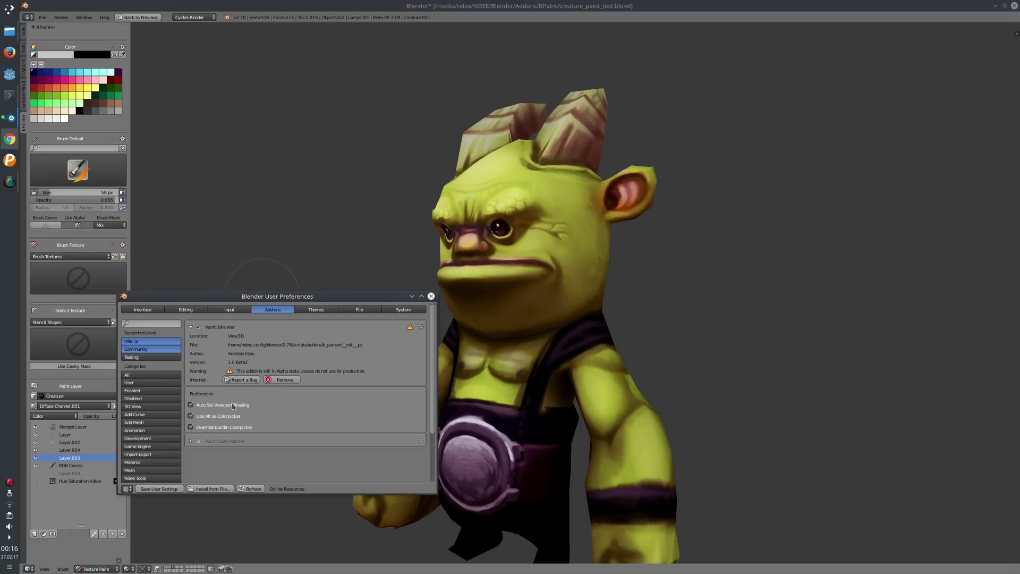
{"action": "left_click", "coordinate": [190, 405]}
{"action": "left_click", "coordinate": [191, 407]}
{"action": "left_click_drag", "start_coordinate": [194, 417], "coordinate": [350, 305], "text": "alt"}
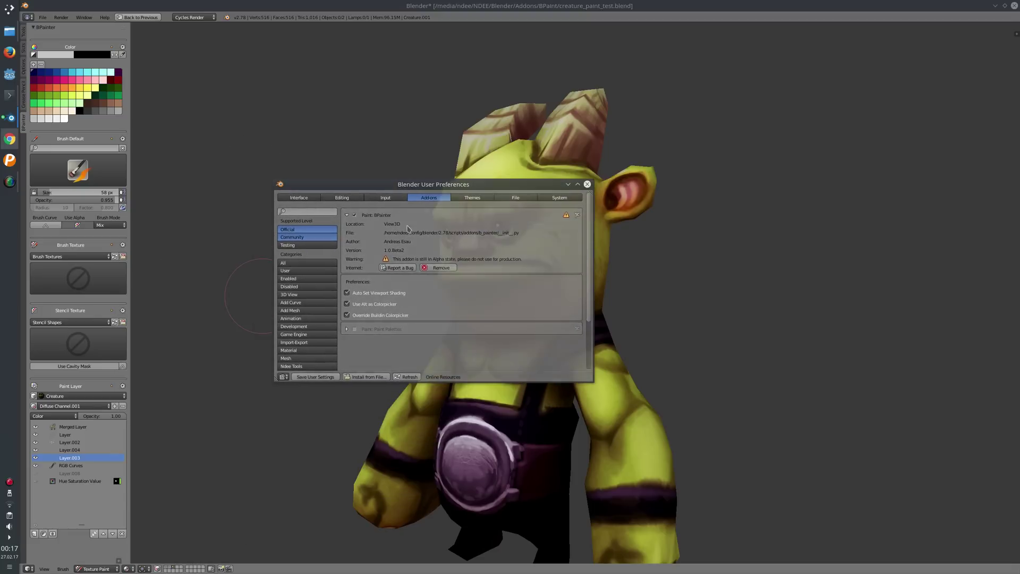
{"action": "left_click", "coordinate": [348, 305]}
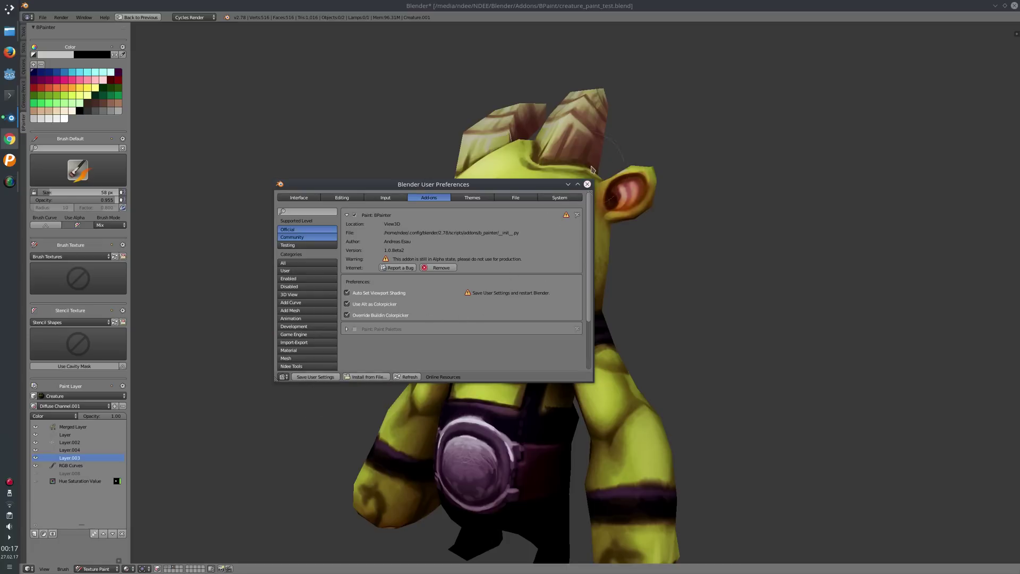
Close the user preferences and sample a light yellow-green brush color from the creature's face with the color picker
{"action": "left_click", "coordinate": [587, 185]}
{"action": "key", "text": "s"}
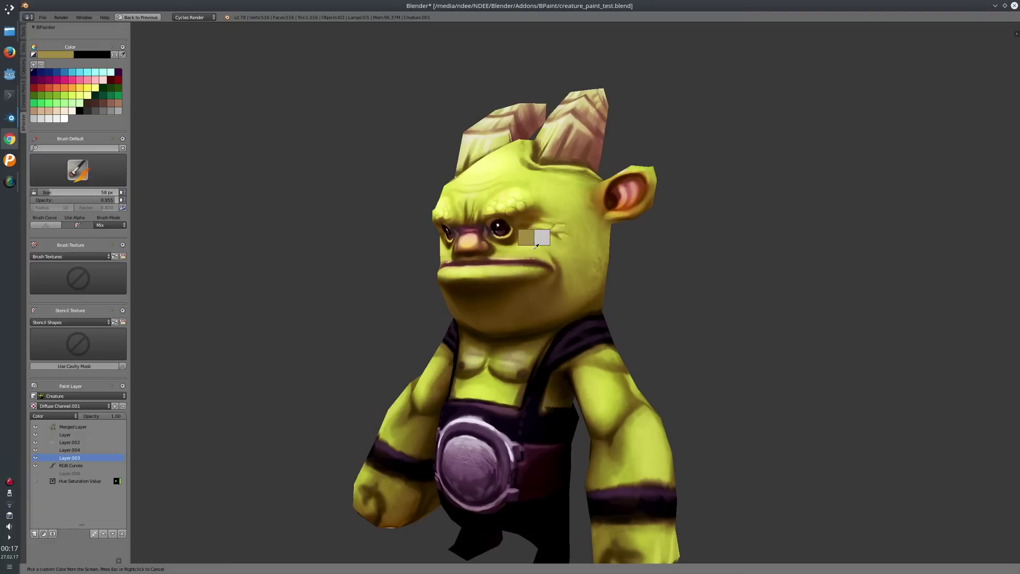
{"action": "mouse_move", "coordinate": [531, 234]}
{"action": "middle_mouse_down"}
{"action": "mouse_move", "coordinate": [520, 226]}
{"action": "mouse_move", "coordinate": [546, 216]}
{"action": "mouse_move", "coordinate": [500, 258]}
{"action": "middle_mouse_up"}
{"action": "left_click", "coordinate": [547, 218]}
Check the colorpicker options in the BPainter preferences, and sample a dark brown brush color from beside the creature's eye
{"action": "key", "text": "ctrl+alt+u"}
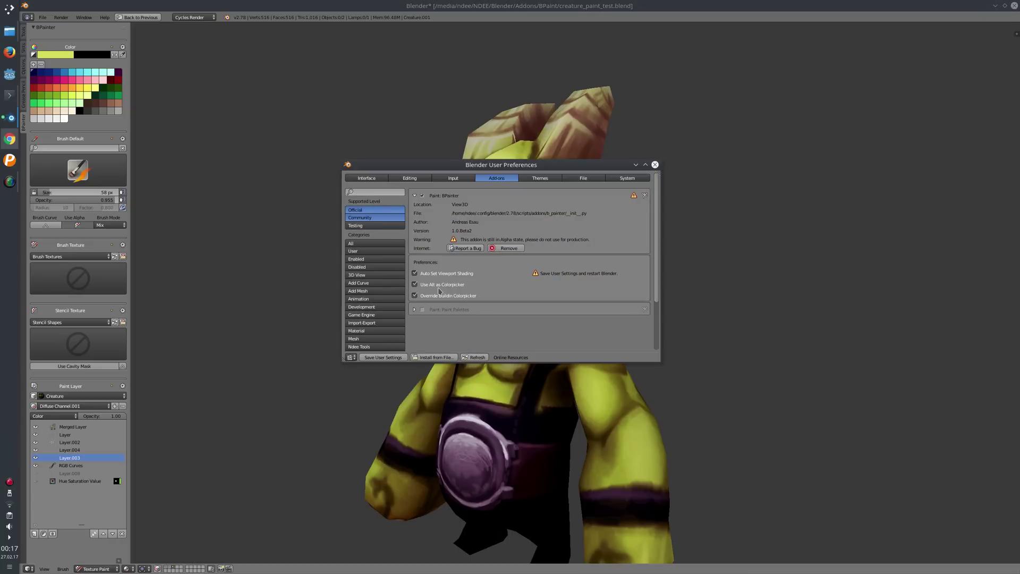
{"action": "left_click", "coordinate": [655, 164]}
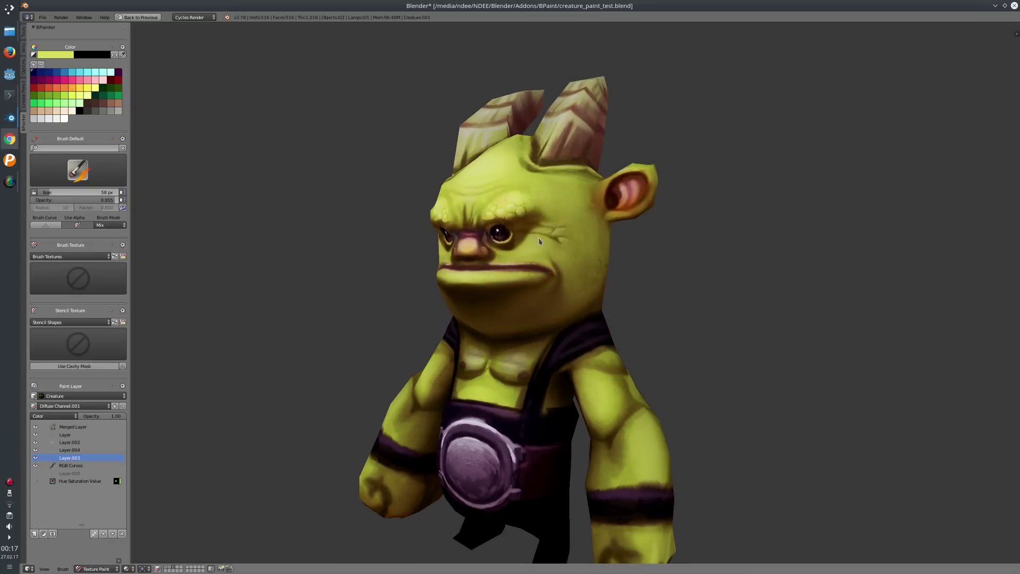
{"action": "key", "text": "s"}
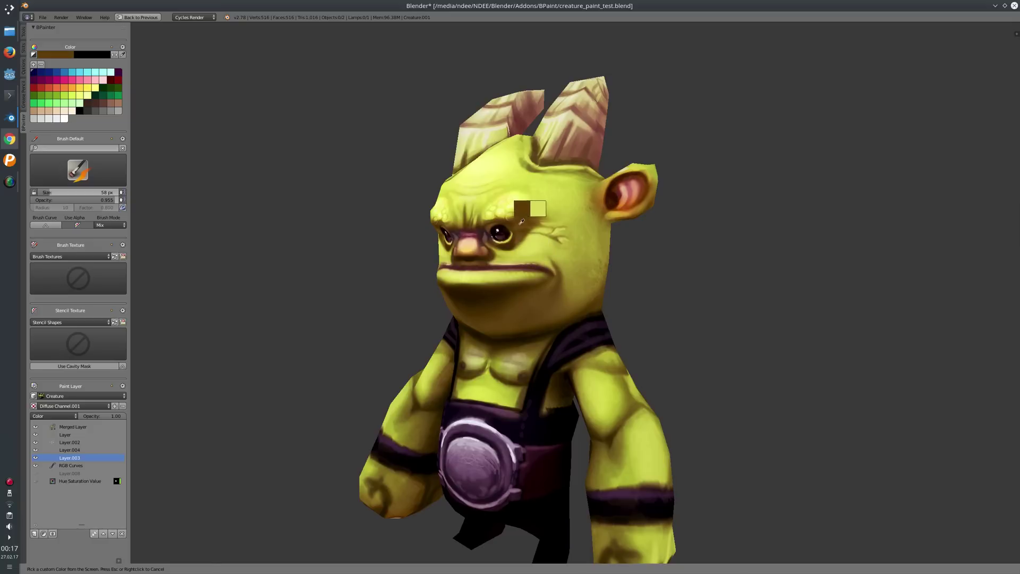
{"action": "left_click", "coordinate": [518, 228]}
Review the Override Buildin Colorpicker option in the BPainter add-on preferences and close them
{"action": "key", "text": "ctrl+alt+u"}
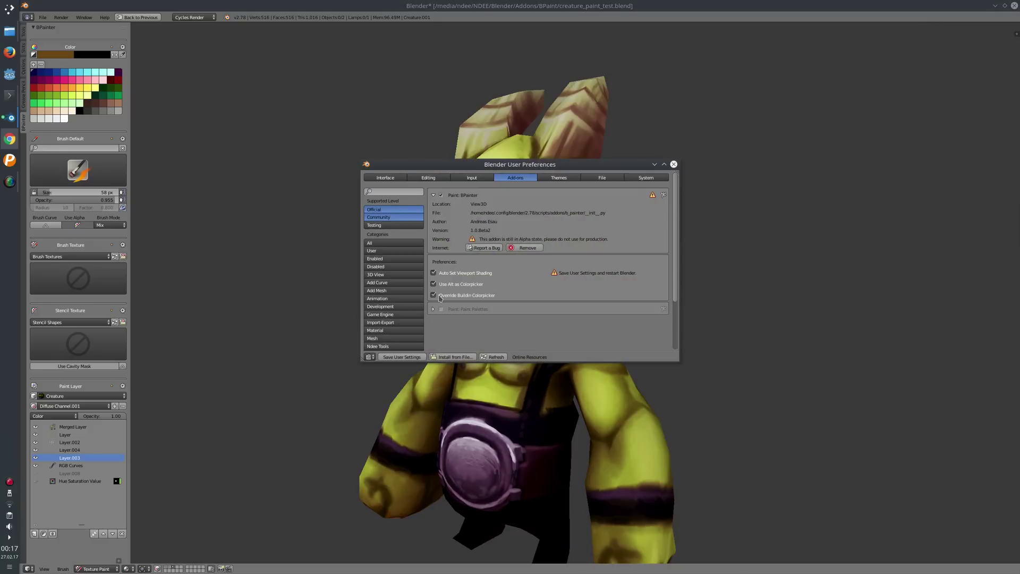
{"action": "left_click", "coordinate": [673, 165]}
{"action": "middle_click_drag", "start_coordinate": [458, 291], "coordinate": [478, 289]}
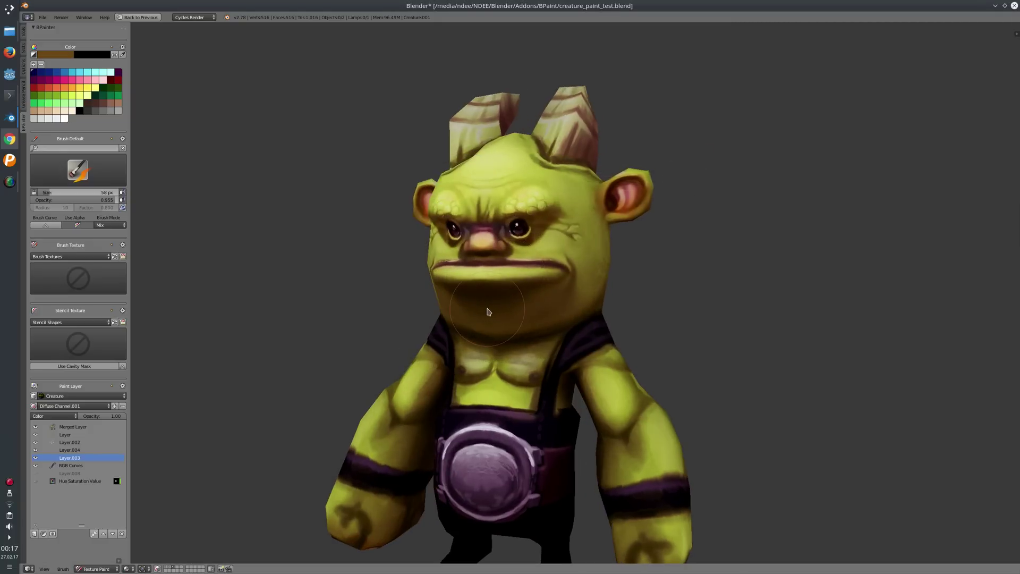